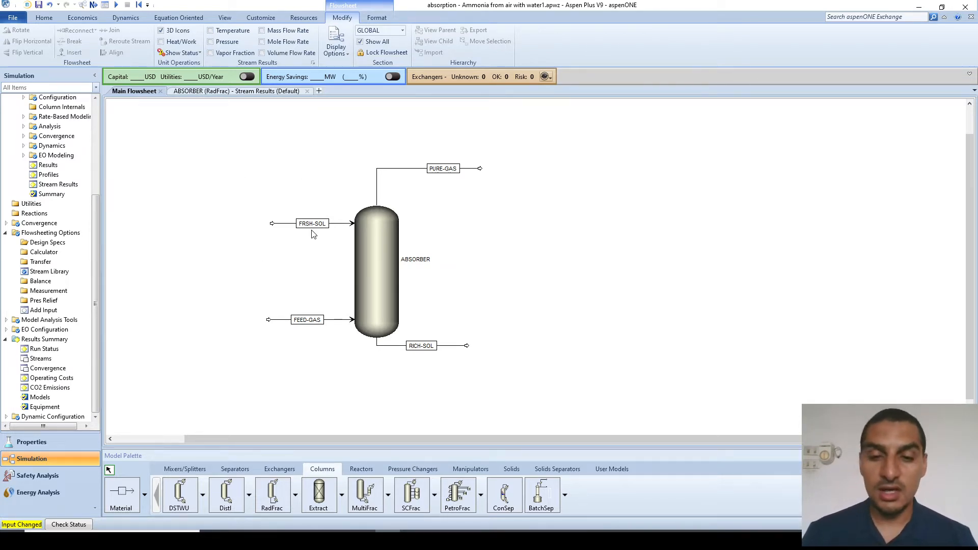
- Review the PURE-GAS and RICH-SOL compositions in the absorber's stream results, and return to the main flowsheet
{"action": "left_click", "coordinate": [276, 91]}
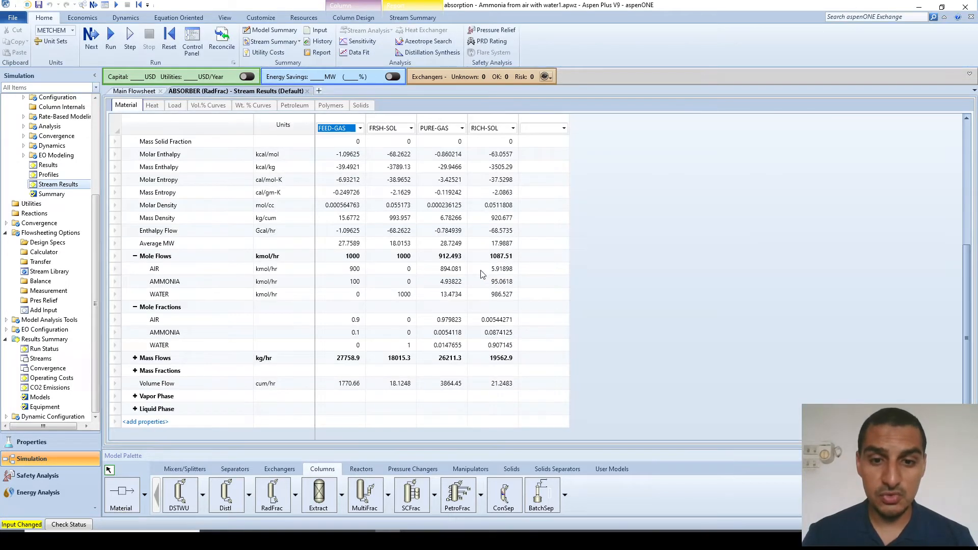
{"action": "left_click", "coordinate": [451, 345]}
{"action": "left_click", "coordinate": [450, 325]}
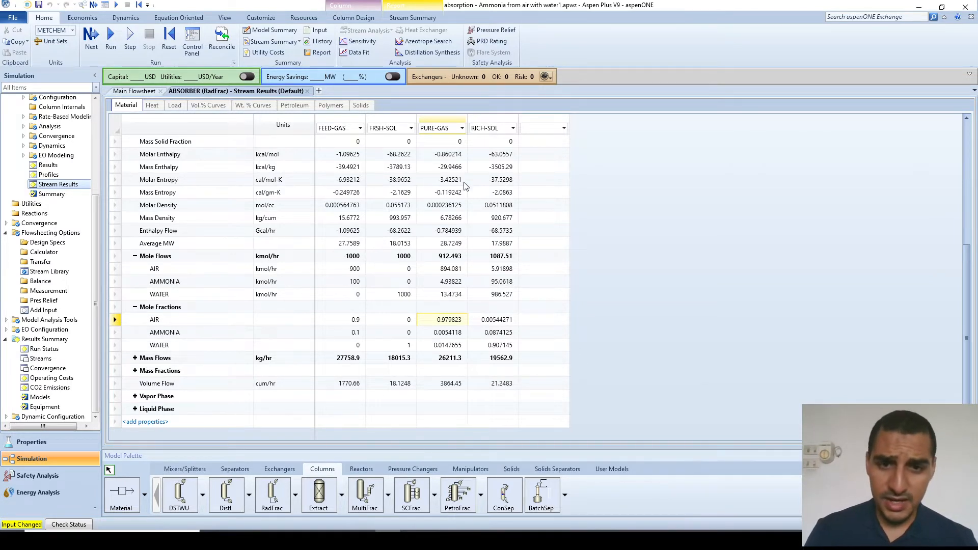
{"action": "left_click", "coordinate": [492, 124]}
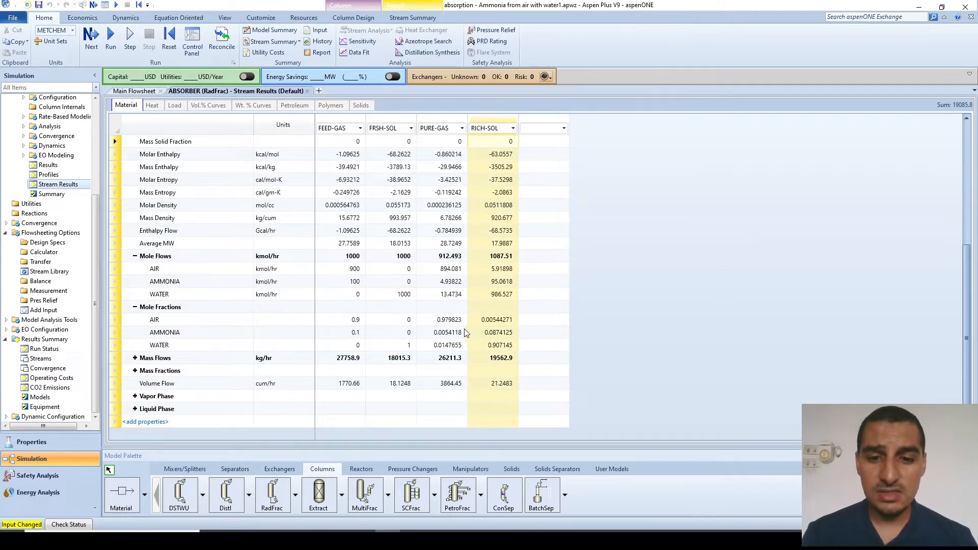
{"action": "left_click", "coordinate": [154, 93]}
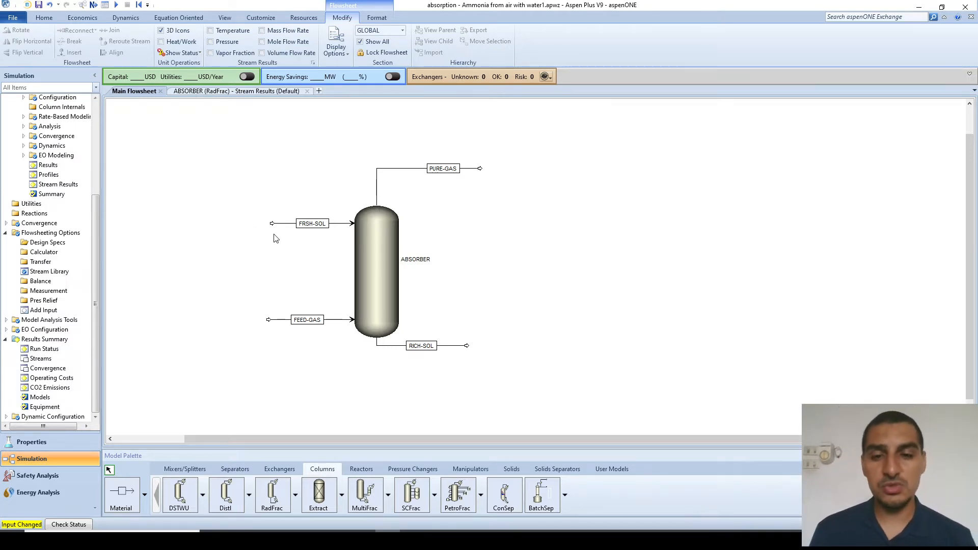
- Place a RadFrac column with condenser and reboiler beside the absorber and enlarge it to about the absorber's height
{"action": "left_click", "coordinate": [295, 495]}
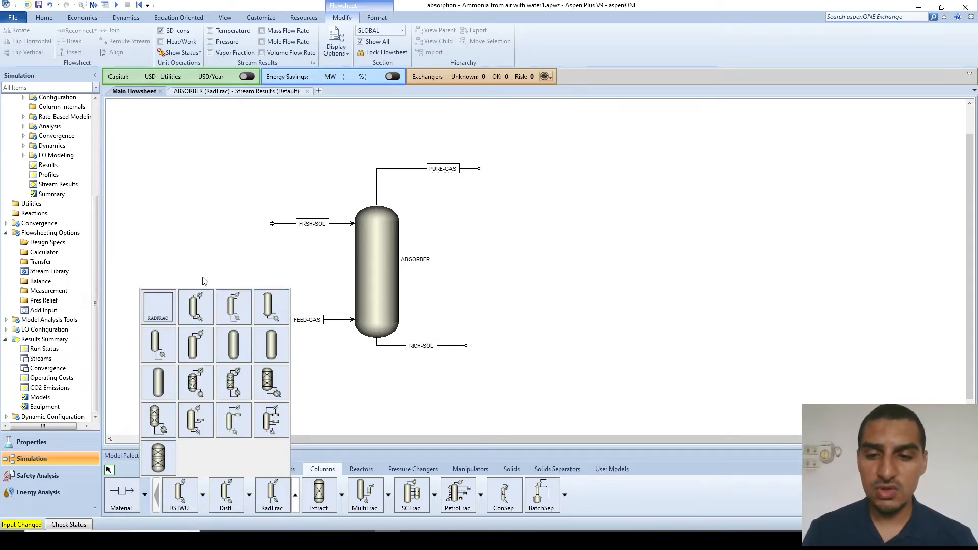
{"action": "left_click", "coordinate": [230, 309]}
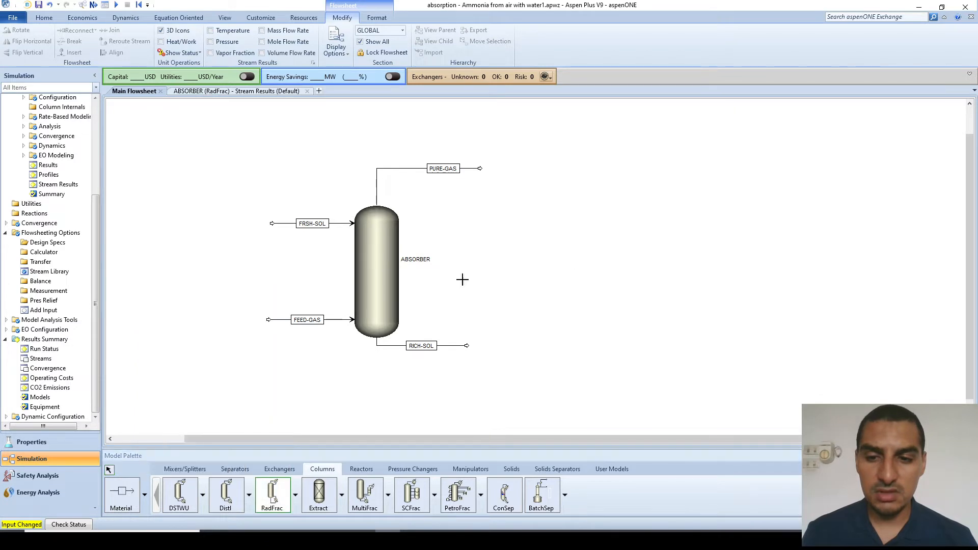
{"action": "left_click", "coordinate": [569, 252]}
{"action": "left_click", "coordinate": [586, 284]}
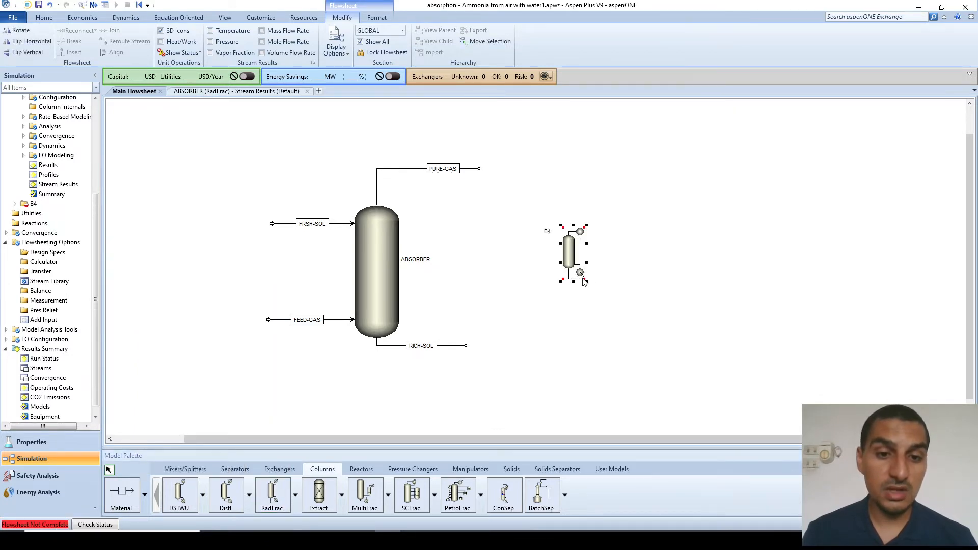
{"action": "left_click_drag", "start_coordinate": [581, 275], "coordinate": [642, 357]}
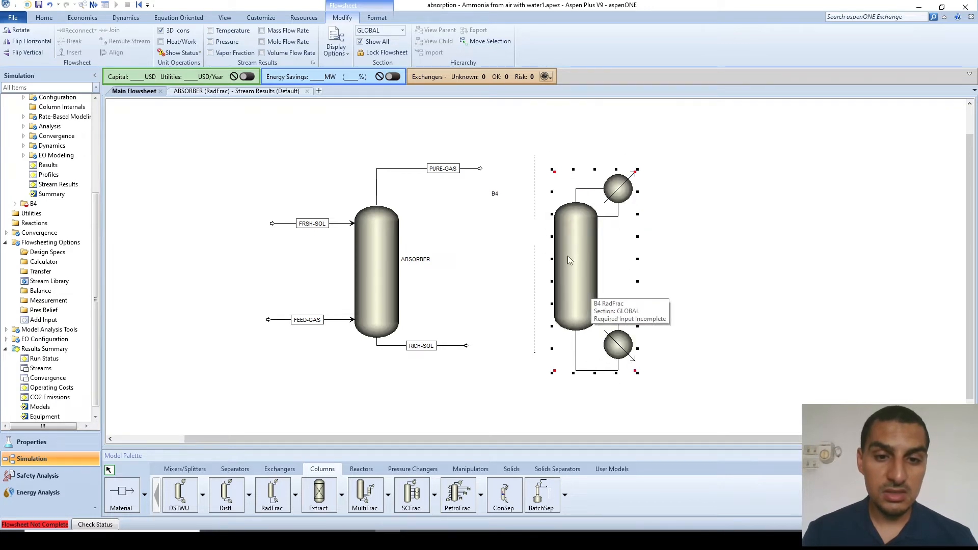
- Move the new column's label next to its shell and rename the block STRIPPER
{"action": "left_click_drag", "start_coordinate": [494, 194], "coordinate": [617, 249]}
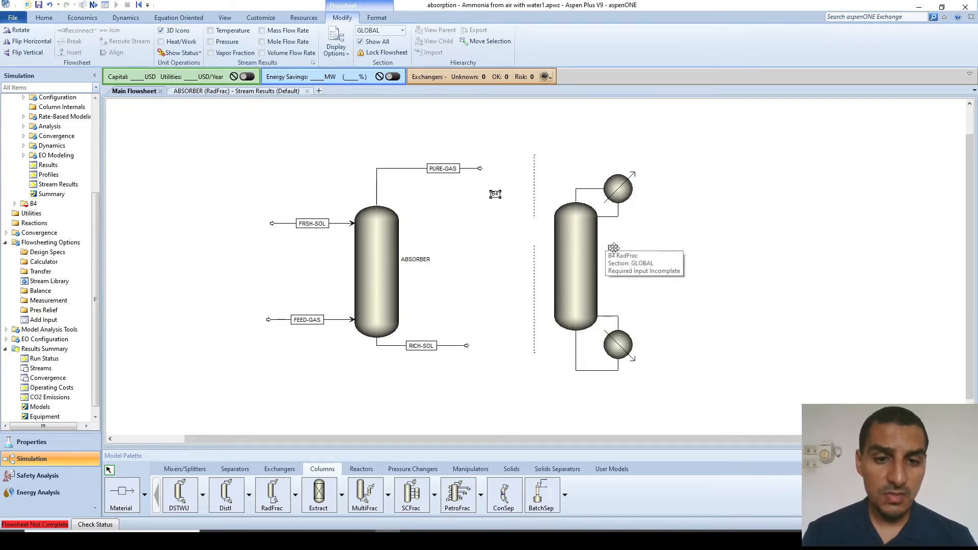
{"action": "double_click", "coordinate": [617, 246]}
{"action": "type", "text": "STRIPPER"}
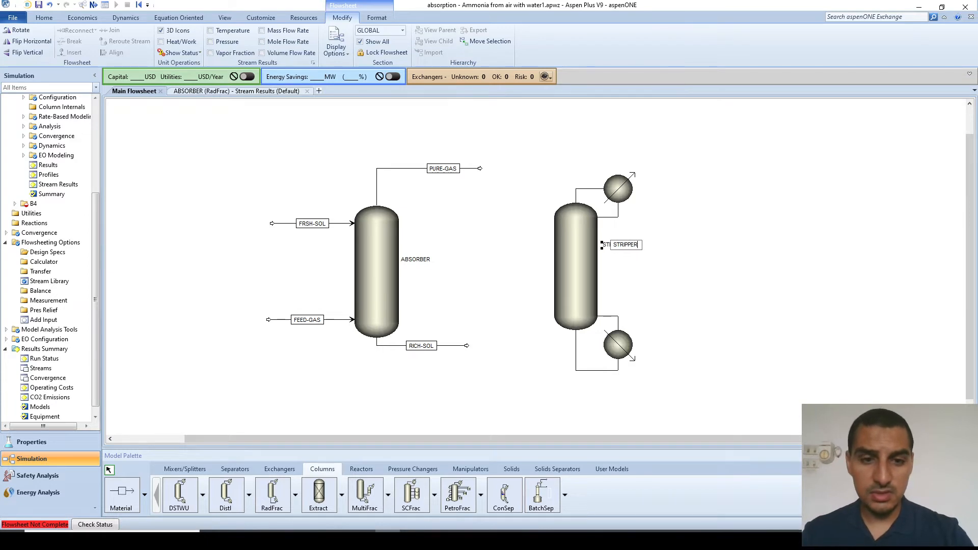
{"action": "key", "text": "Return"}
- Connect the RICH-SOL stream to the stripper's feed port and draw a material stream from its bottoms outlet
{"action": "left_click_drag", "start_coordinate": [467, 347], "coordinate": [550, 221]}
{"action": "left_click", "coordinate": [122, 493]}
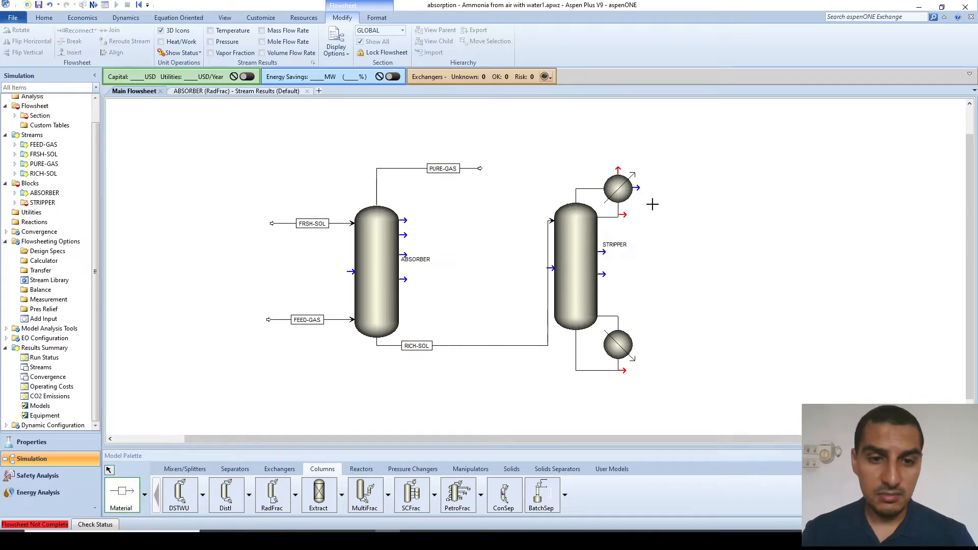
{"action": "left_click", "coordinate": [622, 369]}
{"action": "left_click", "coordinate": [708, 370]}
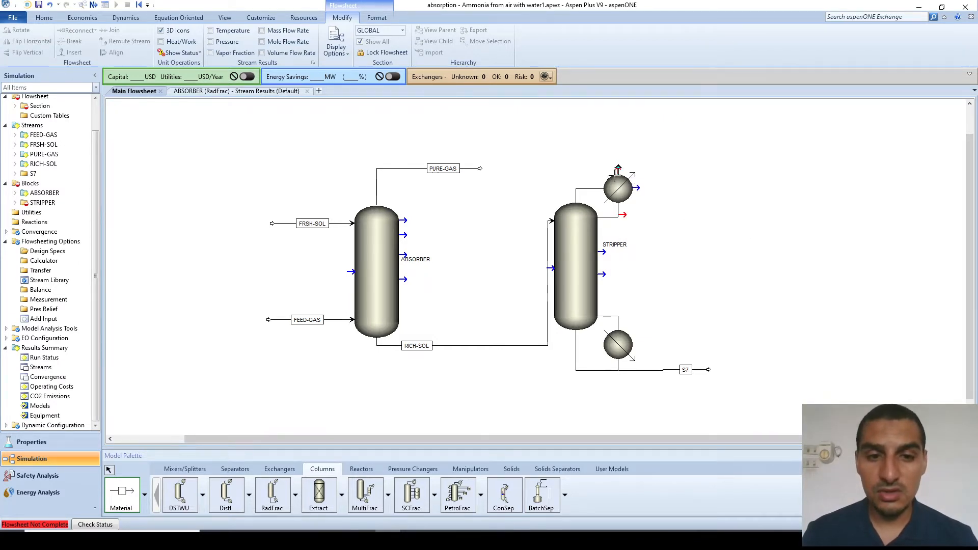
- Draw a material stream from the vapor distillate outlet of the stripper's condenser
{"action": "left_click", "coordinate": [618, 167]}
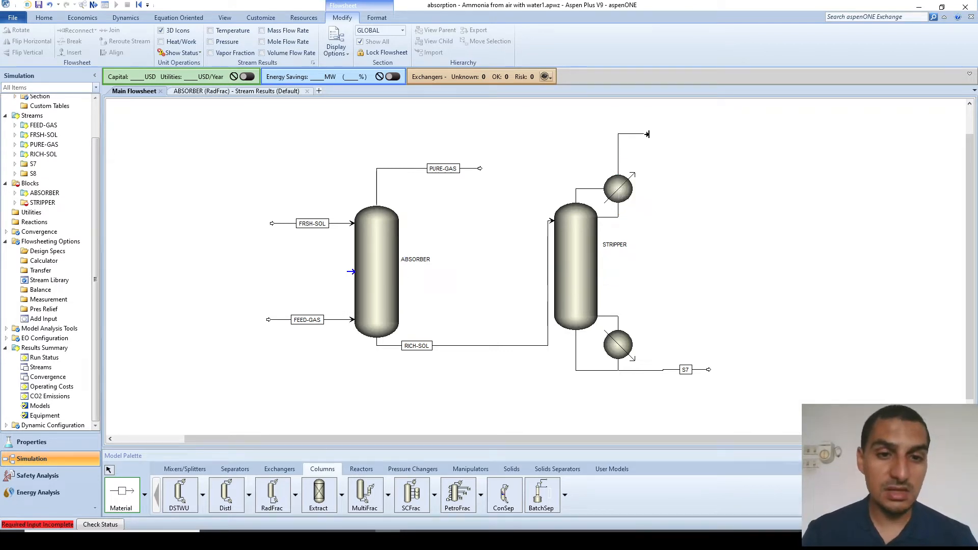
{"action": "left_click", "coordinate": [712, 137]}
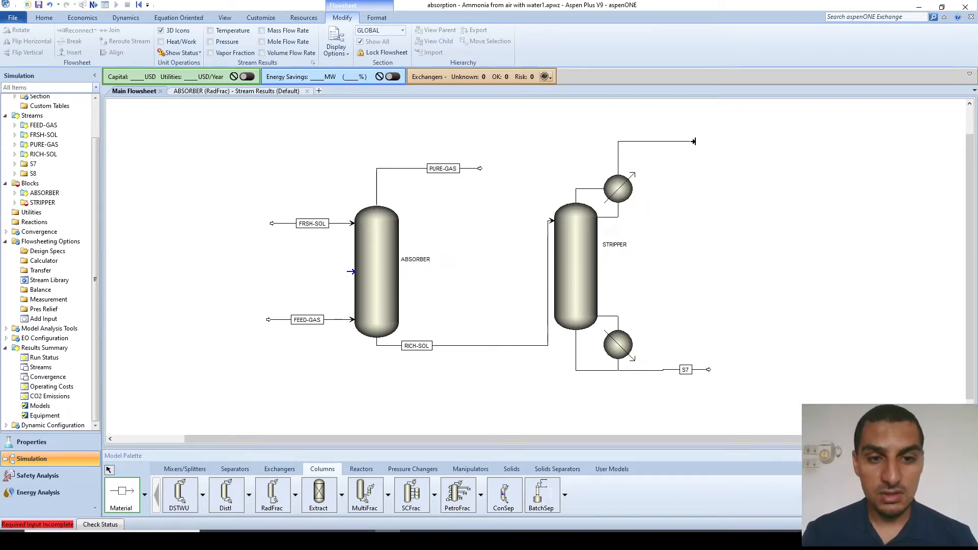
{"action": "key", "text": "Escape"}
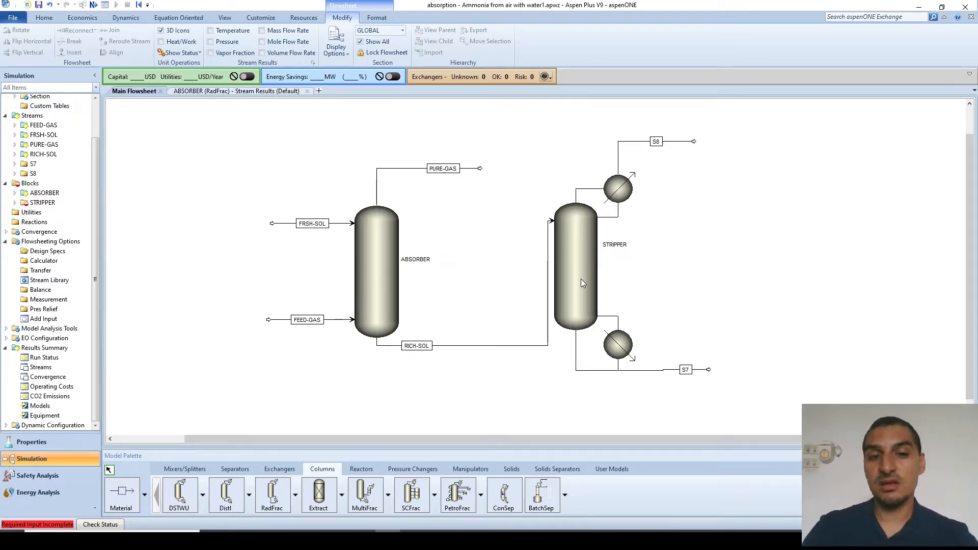
- Rename the stripper's overhead vapor stream PROD-AMM and its bottoms stream REG-SOLV
{"action": "left_click", "coordinate": [656, 141]}
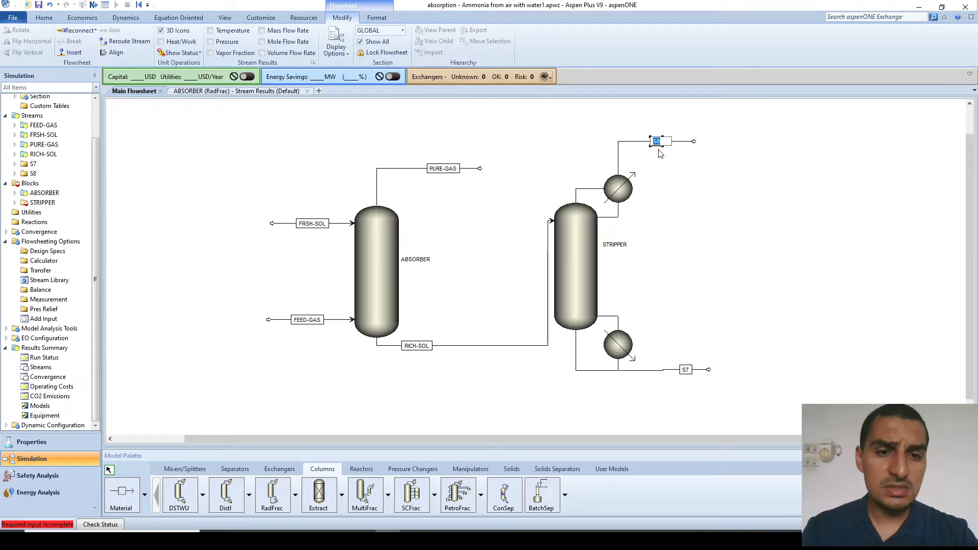
{"action": "type", "text": "PROD-AMM"}
{"action": "key", "text": "Return"}
{"action": "left_click", "coordinate": [685, 369]}
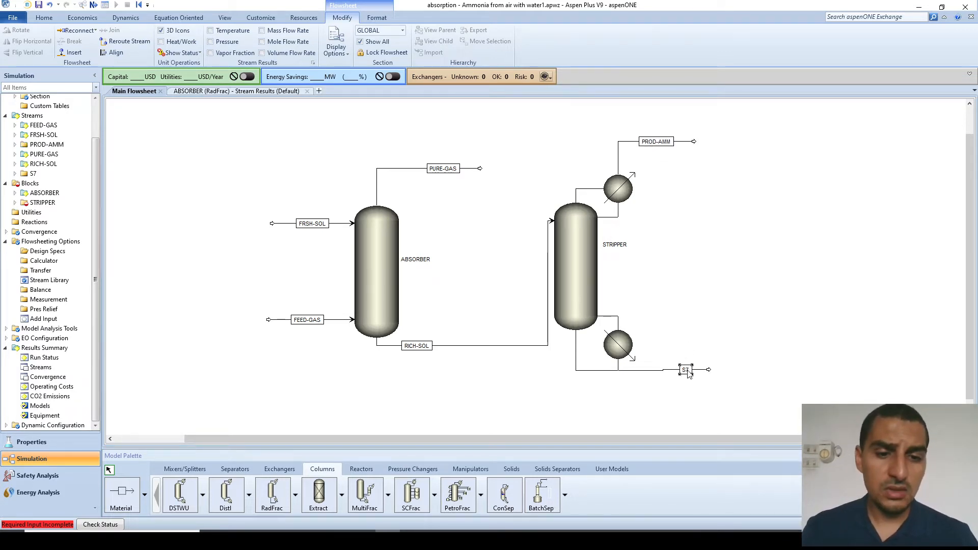
{"action": "type", "text": "REG-SOLV"}
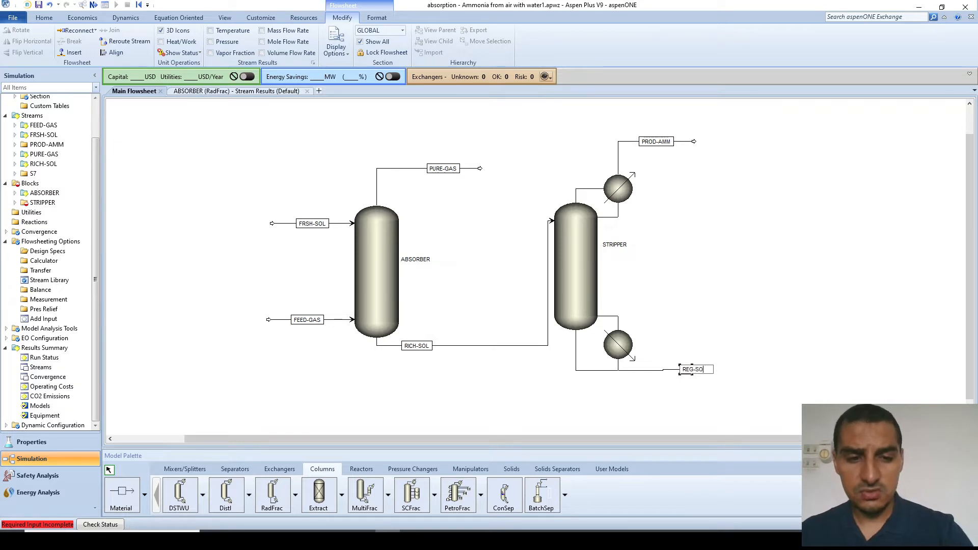
{"action": "key", "text": "Return"}
- Open the STRIPPER block's configuration and set its number of stages to 7
{"action": "double_click", "coordinate": [579, 266]}
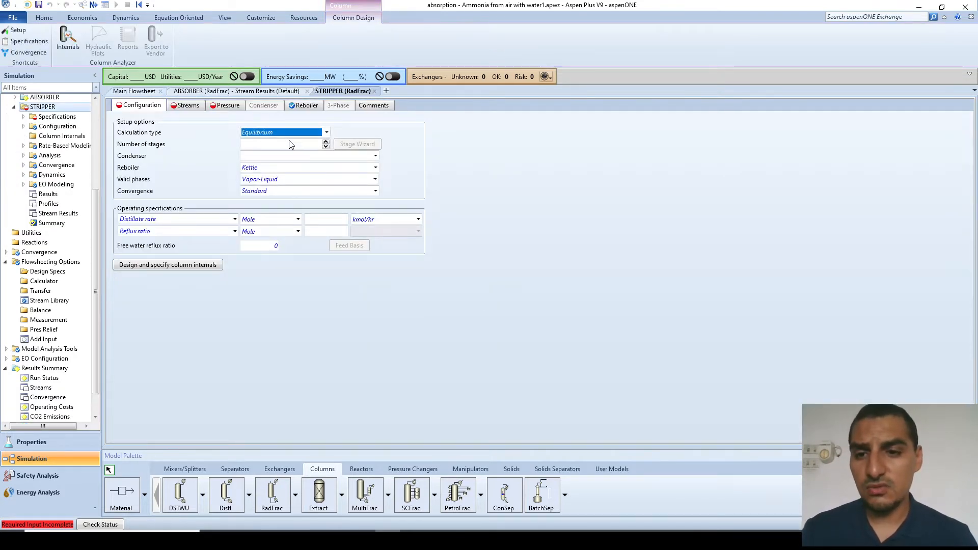
{"action": "left_click", "coordinate": [294, 142]}
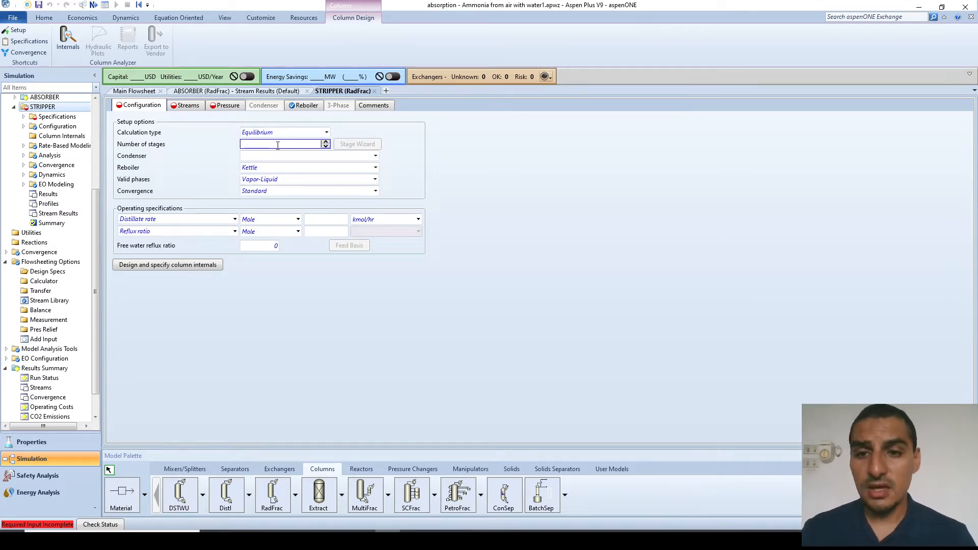
{"action": "key", "text": "Return"}
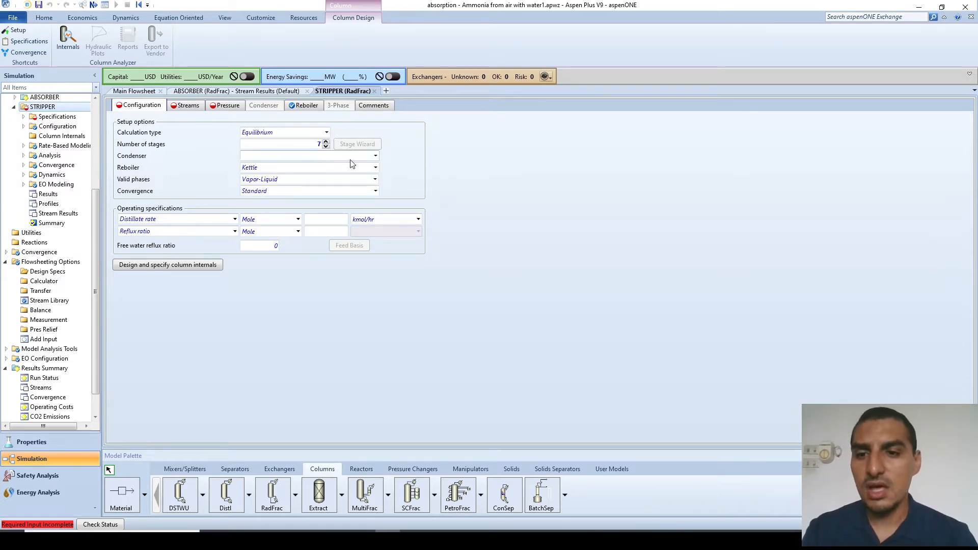
{"action": "left_click", "coordinate": [375, 155]}
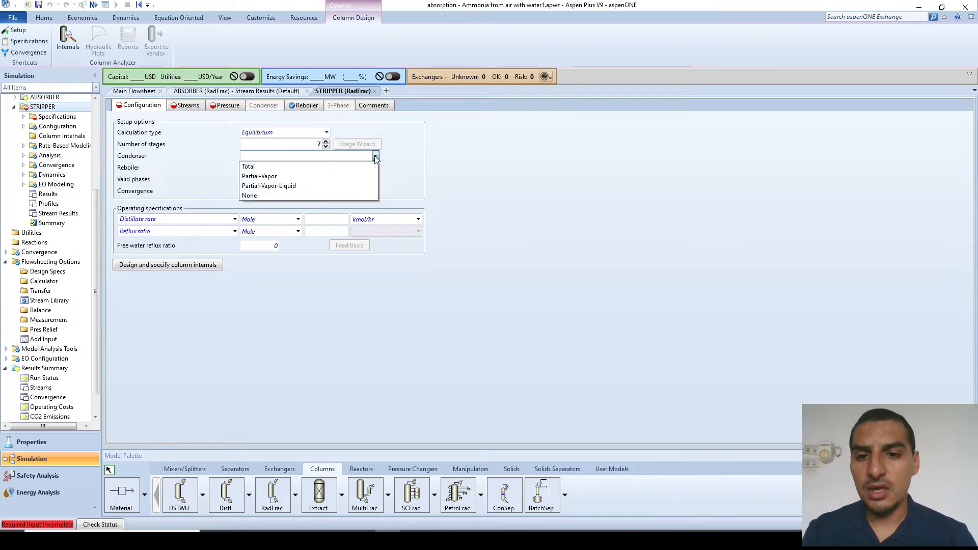
{"action": "left_click", "coordinate": [257, 168]}
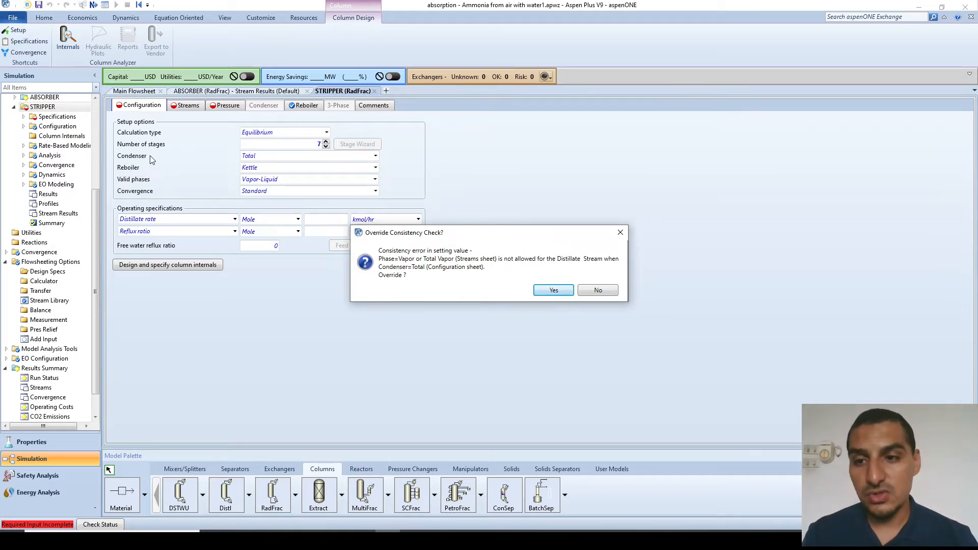
{"action": "key", "text": "Escape"}
- Set the stripper's condenser to Partial-Vapor and its convergence method to Petroleum/Wide-boiling
{"action": "left_click", "coordinate": [278, 156]}
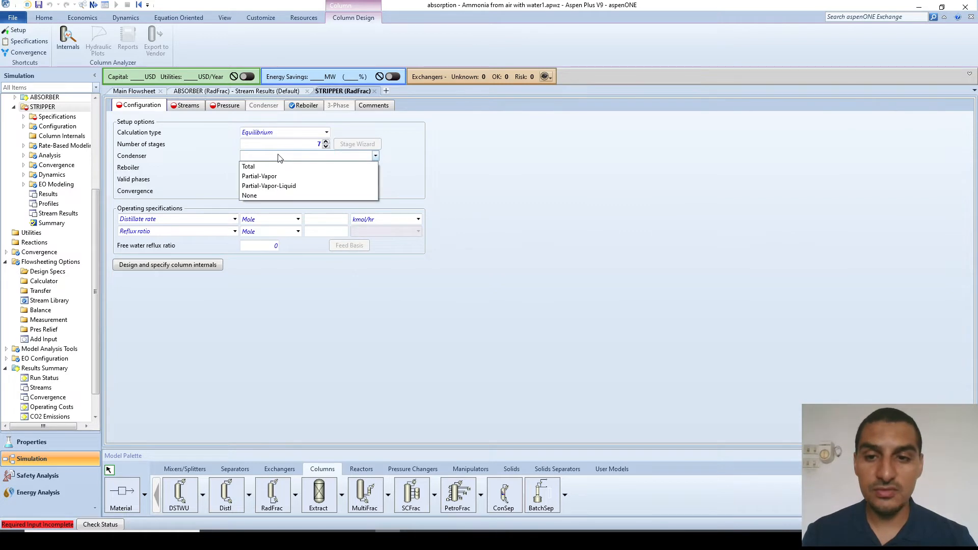
{"action": "left_click", "coordinate": [265, 178]}
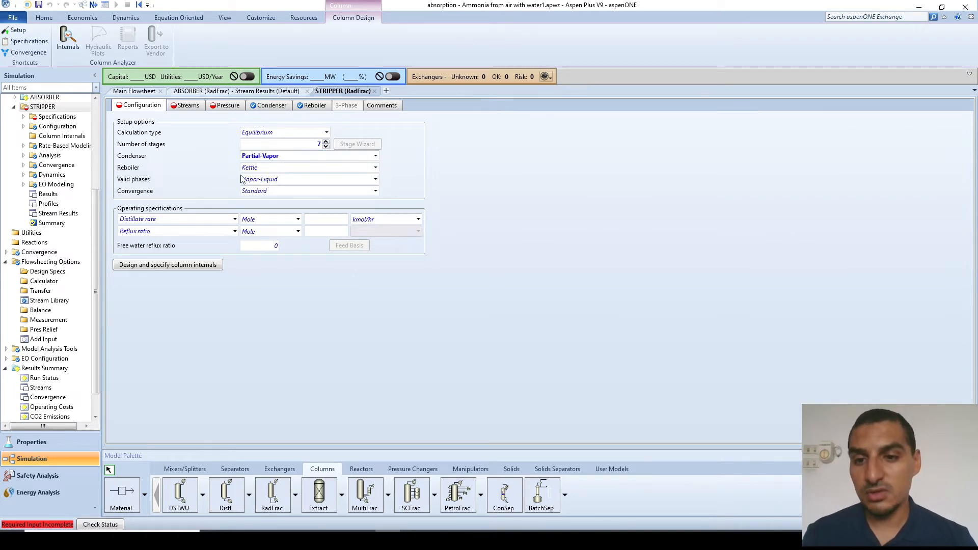
{"action": "left_click", "coordinate": [257, 191]}
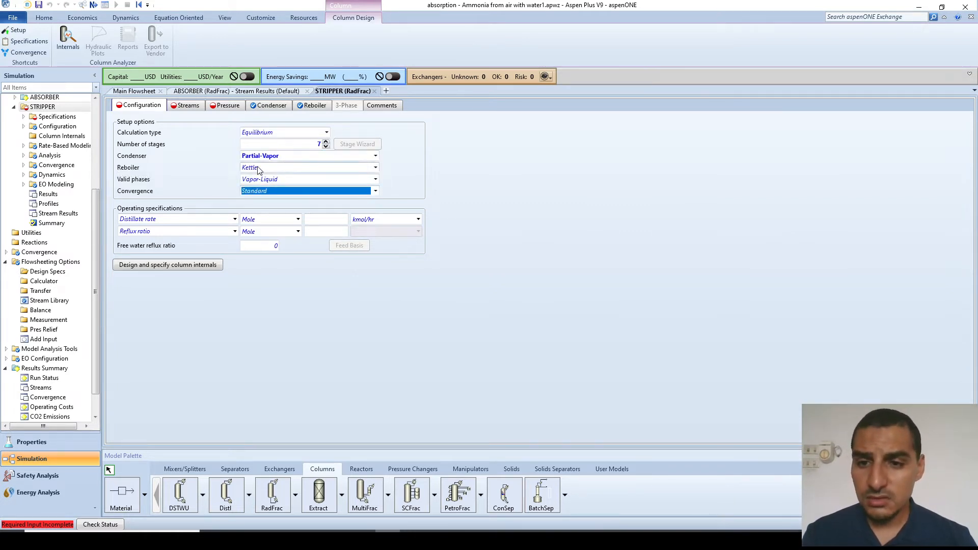
{"action": "left_click", "coordinate": [277, 191]}
{"action": "left_click", "coordinate": [264, 211]}
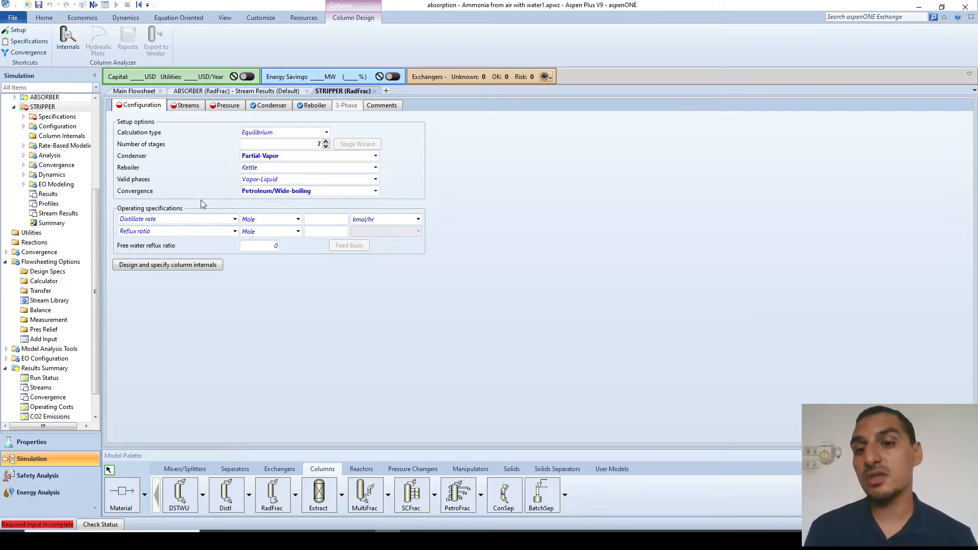
- Check the RICH-SOL water flow in the absorber's stream results and specify a stripper bottoms rate of 982 kmol/hr on a mole basis
{"action": "left_click", "coordinate": [255, 91]}
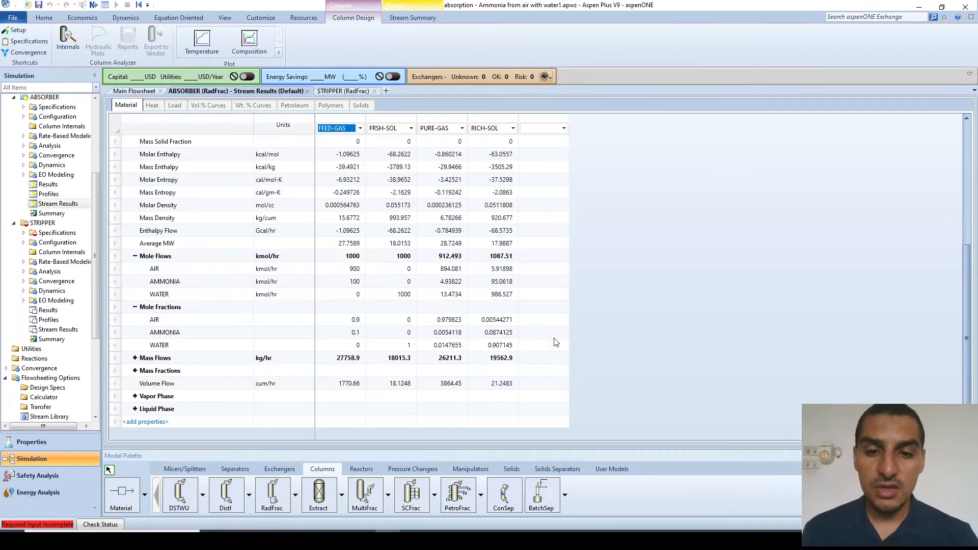
{"action": "left_click", "coordinate": [509, 296]}
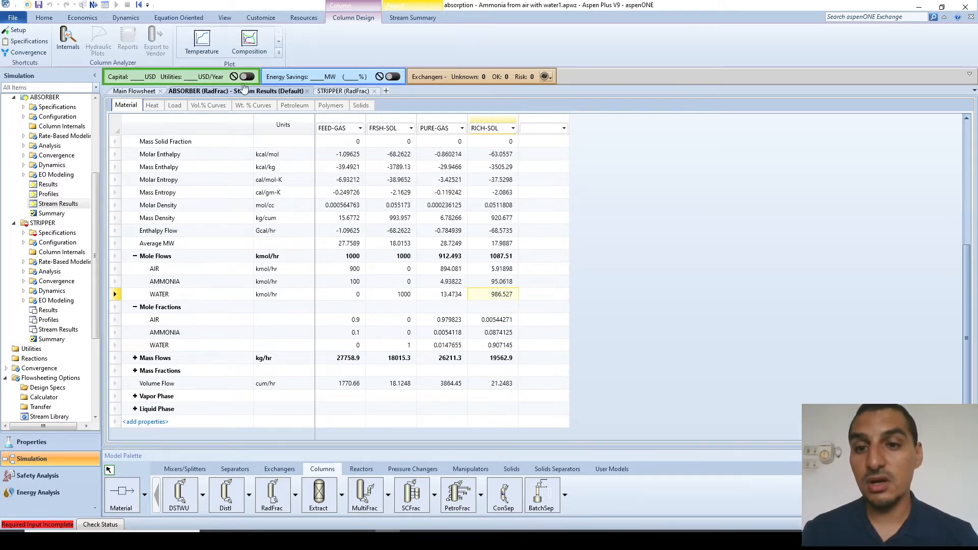
{"action": "left_click", "coordinate": [343, 90]}
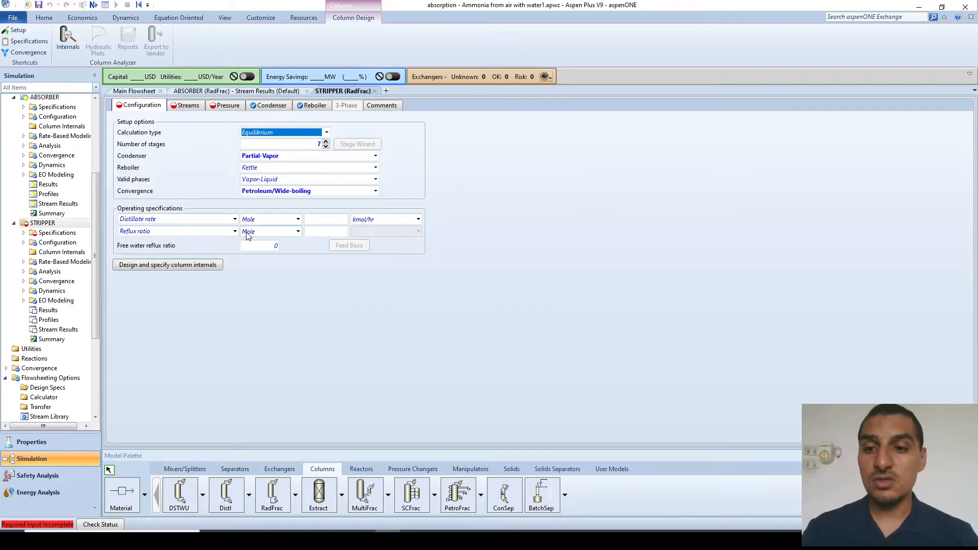
{"action": "left_click", "coordinate": [234, 219]}
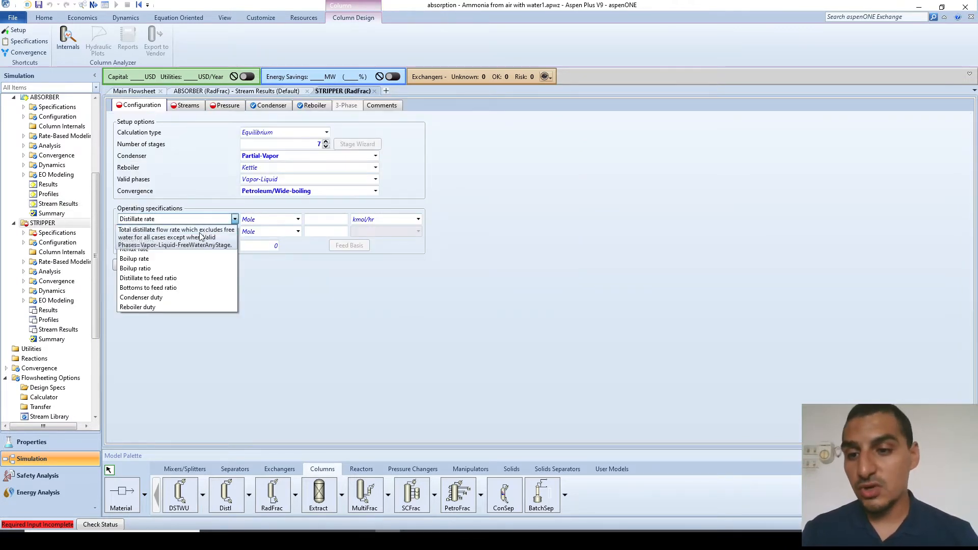
{"action": "left_click", "coordinate": [186, 239]}
{"action": "left_click", "coordinate": [326, 219]}
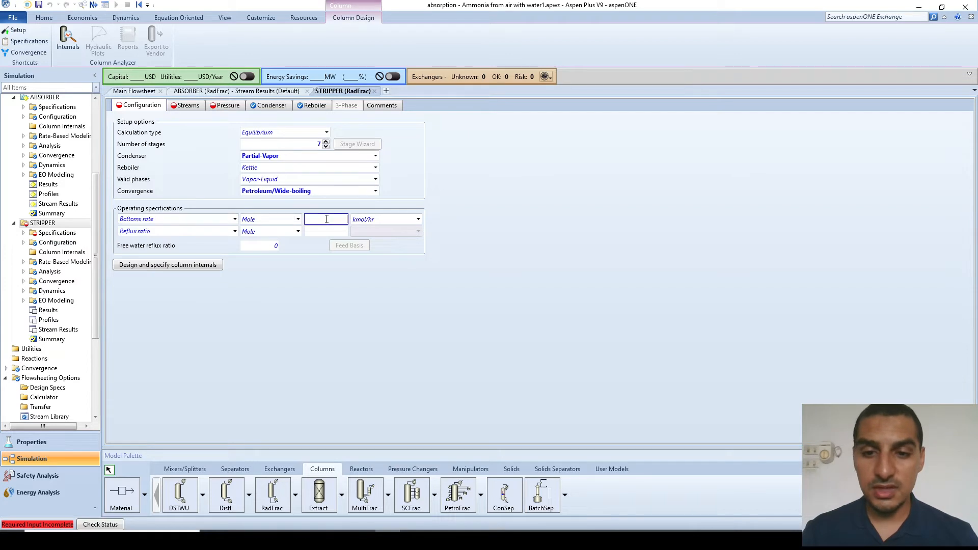
{"action": "type", "text": "982"}
{"action": "key", "text": "Return"}
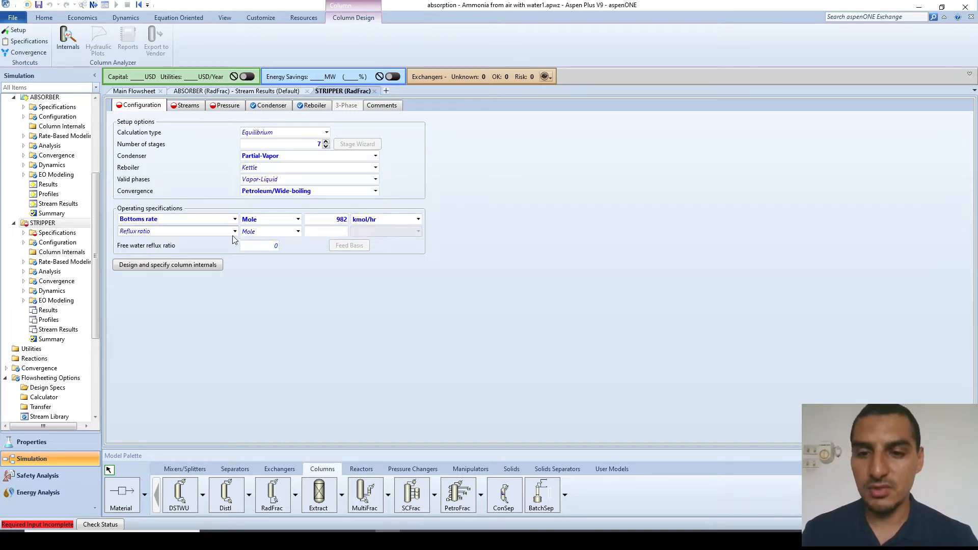
{"action": "left_click", "coordinate": [235, 232]}
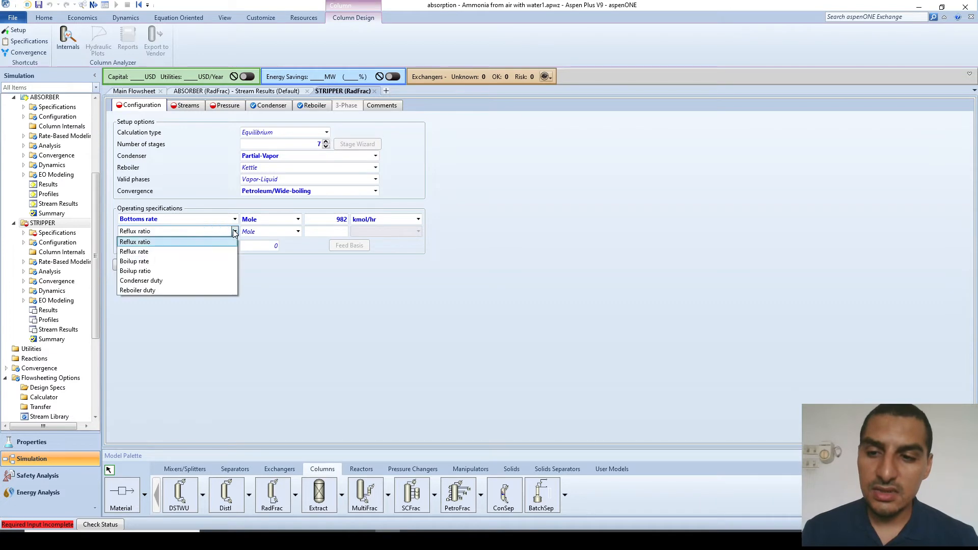
{"action": "left_click", "coordinate": [235, 232]}
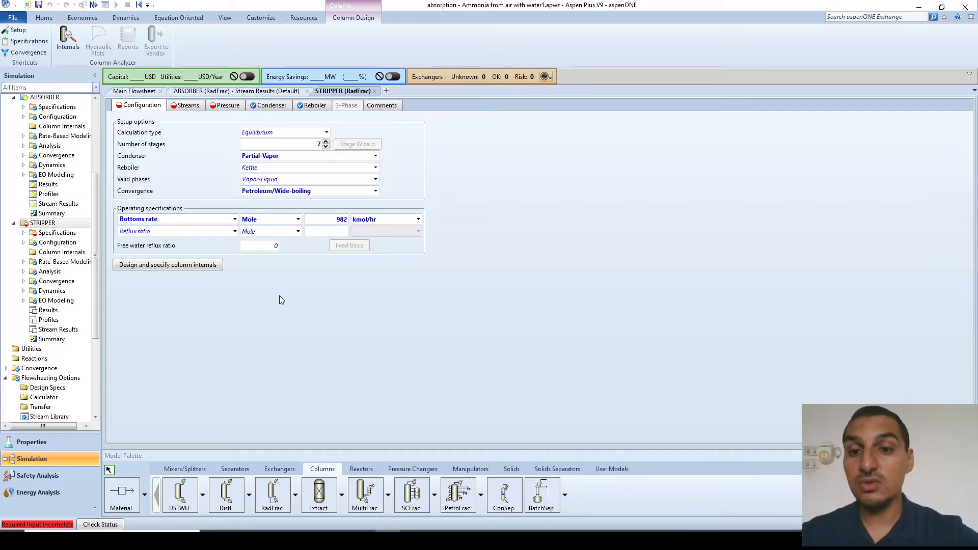
- Set the stripper's second operating specification to a mole boilup ratio of 0.5
{"action": "left_click", "coordinate": [234, 232]}
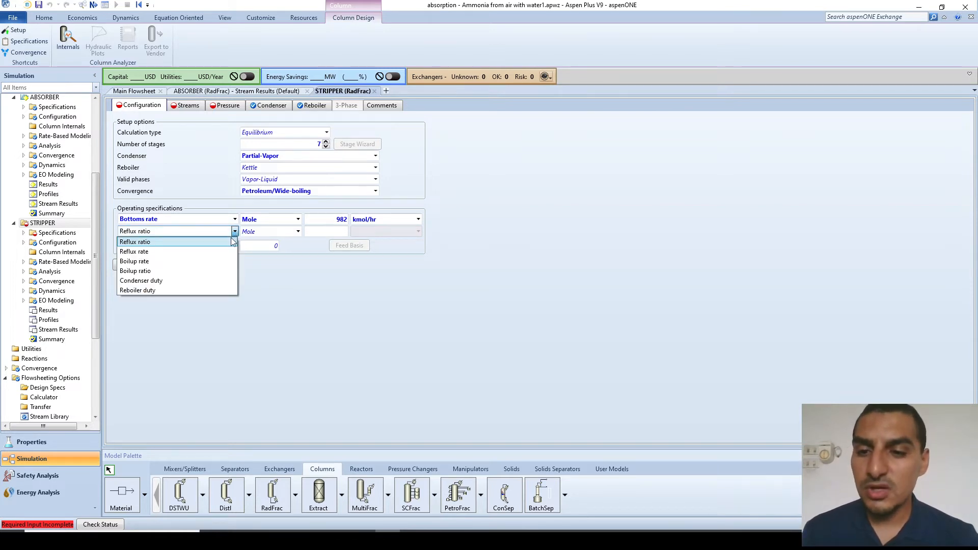
{"action": "left_click", "coordinate": [198, 272]}
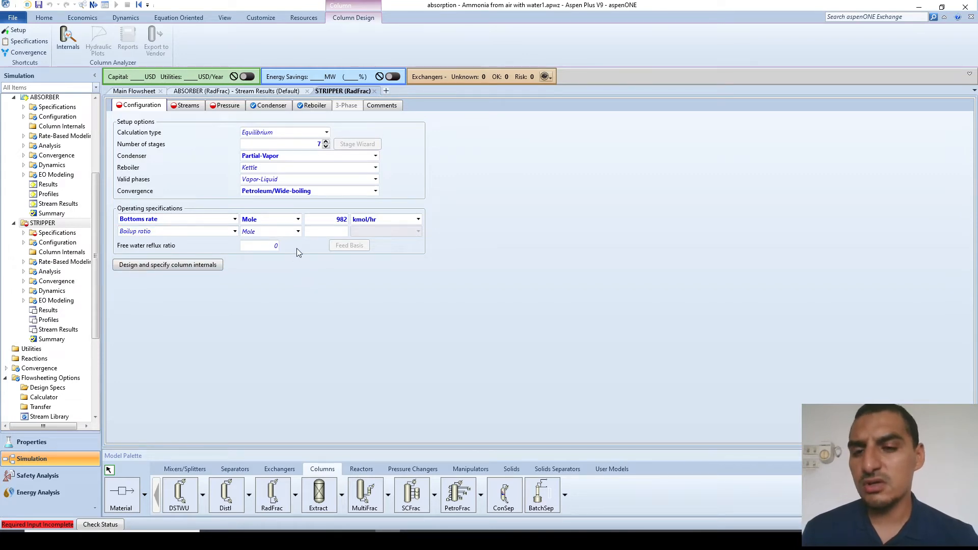
{"action": "key", "text": "alt+Tab"}
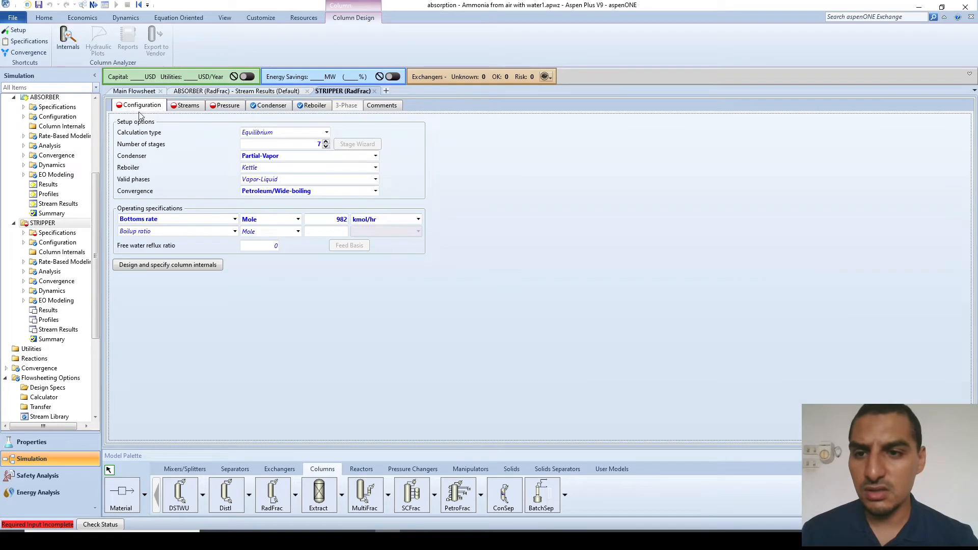
{"action": "left_click", "coordinate": [145, 93]}
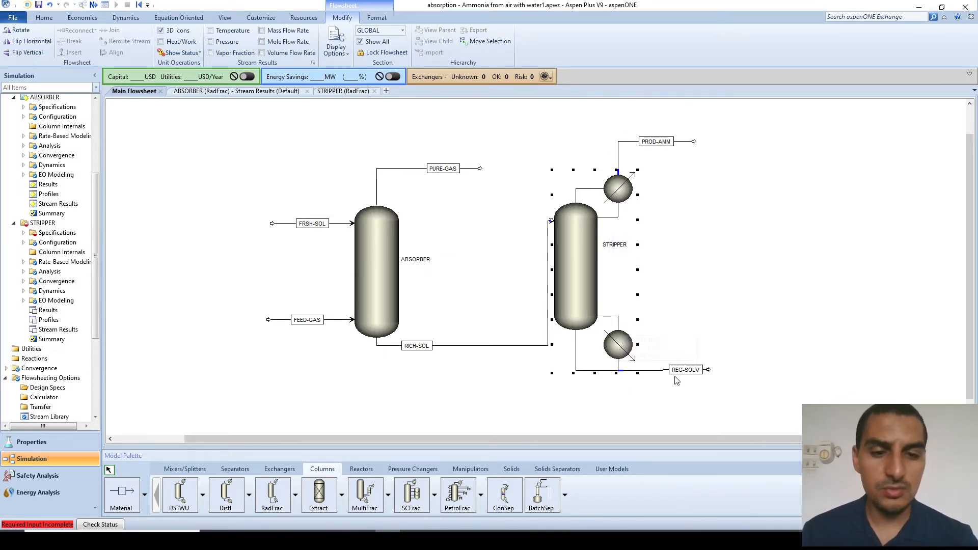
{"action": "left_click", "coordinate": [352, 92]}
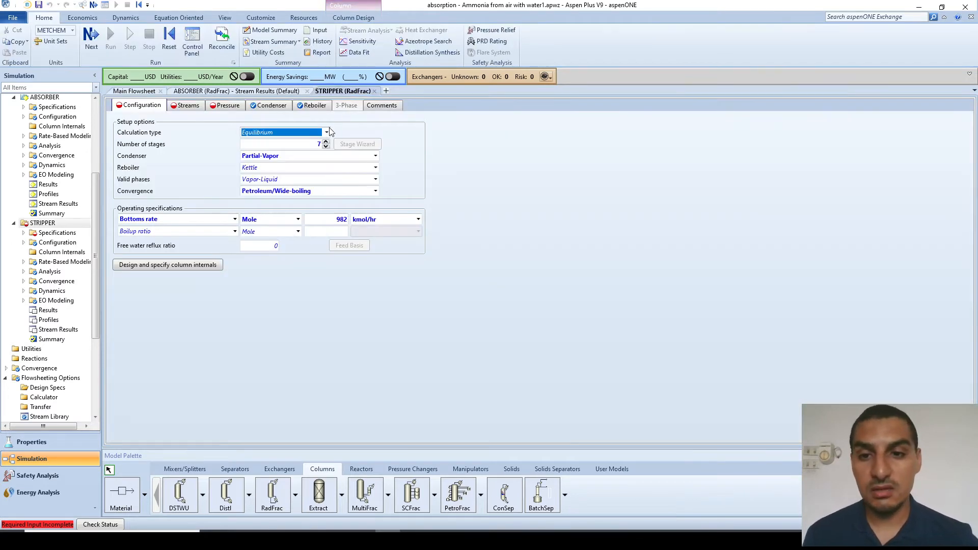
{"action": "left_click", "coordinate": [336, 230]}
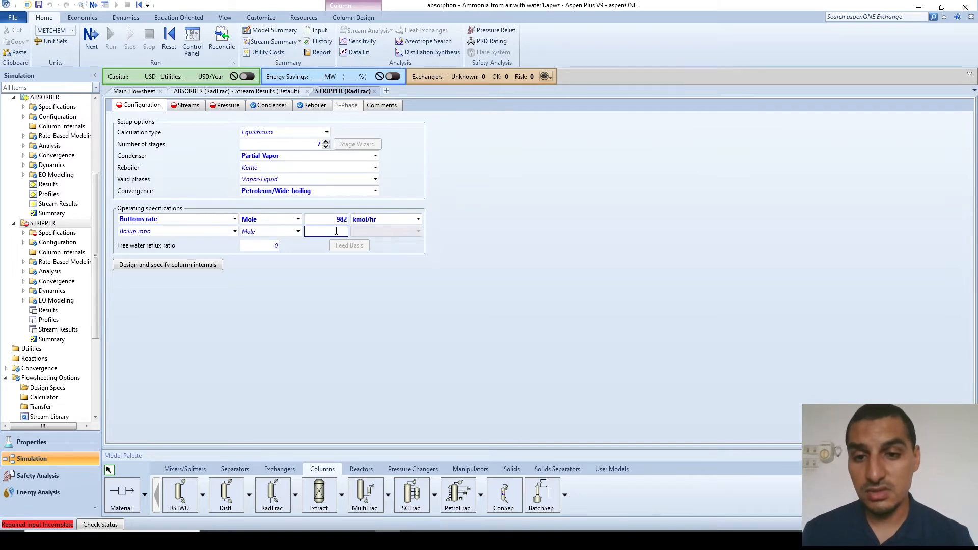
{"action": "type", "text": "5"}
{"action": "key", "text": "Return"}
{"action": "left_click", "coordinate": [274, 282]}
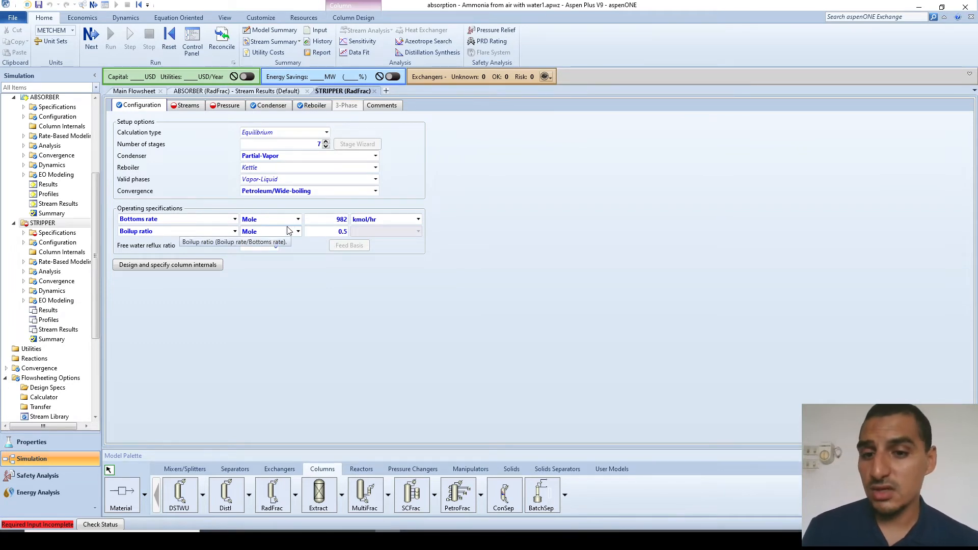
- Assign the RICH-SOL feed to stage 1 of the stripper with the Above-Stage convention
{"action": "left_click", "coordinate": [189, 107]}
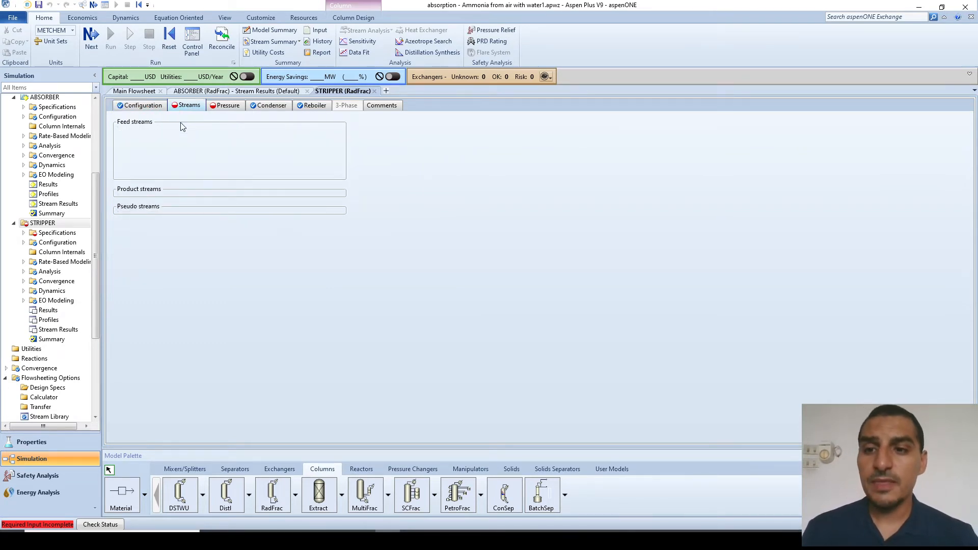
{"action": "left_click", "coordinate": [215, 142]}
{"action": "key", "text": "Return"}
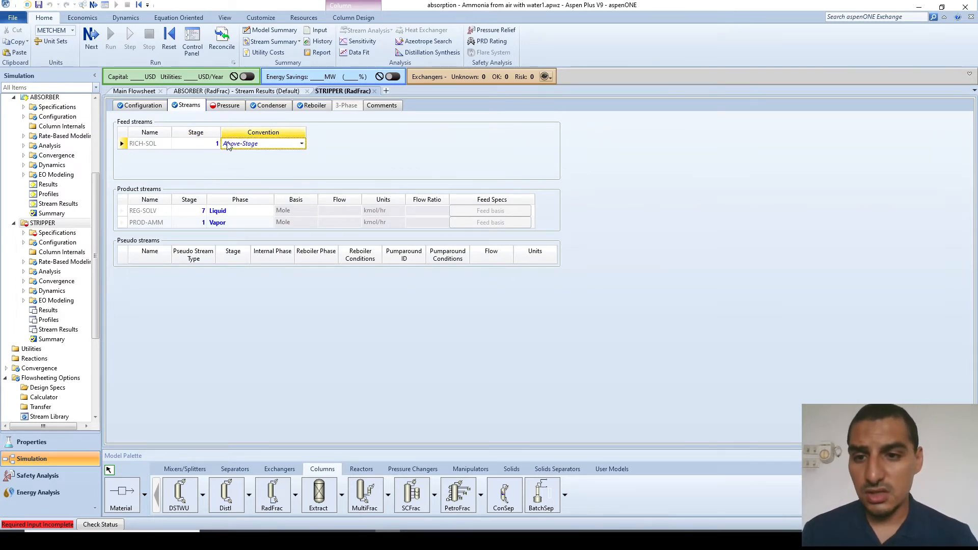
- Set the stripper's condenser pressure to 2 bar and its column pressure drop to 0.5 bar
{"action": "left_click", "coordinate": [220, 105]}
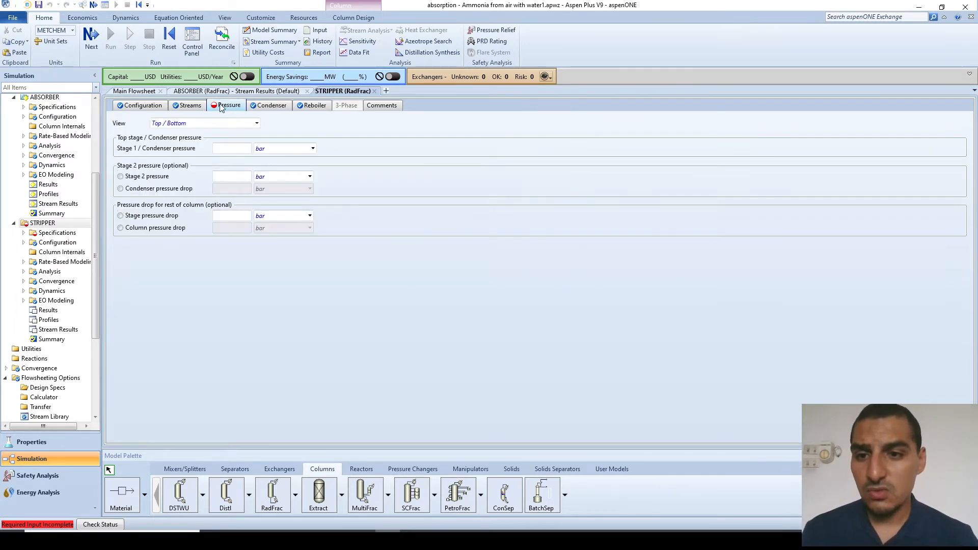
{"action": "left_click", "coordinate": [231, 149]}
{"action": "type", "text": "2"}
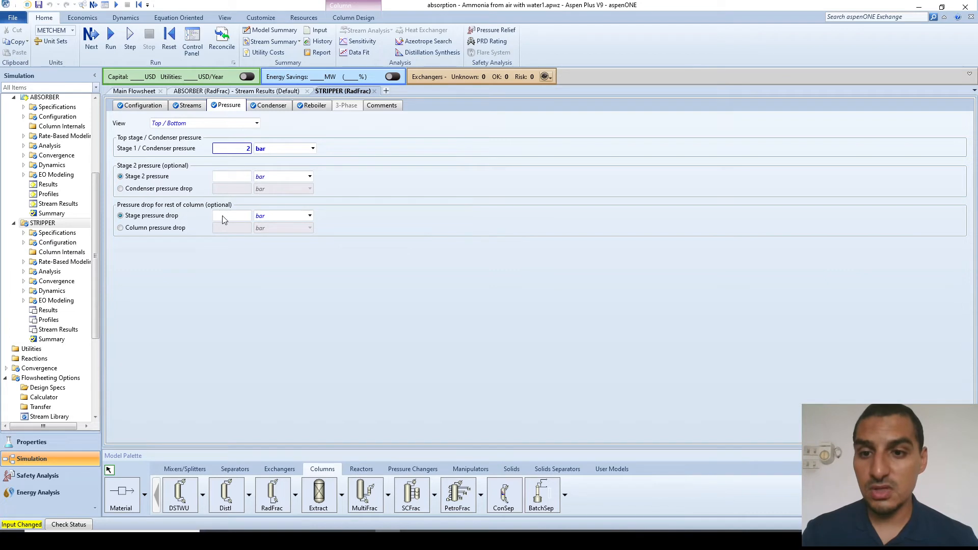
{"action": "left_click", "coordinate": [153, 228]}
{"action": "left_click", "coordinate": [230, 229]}
{"action": "type", "text": "0.5"}
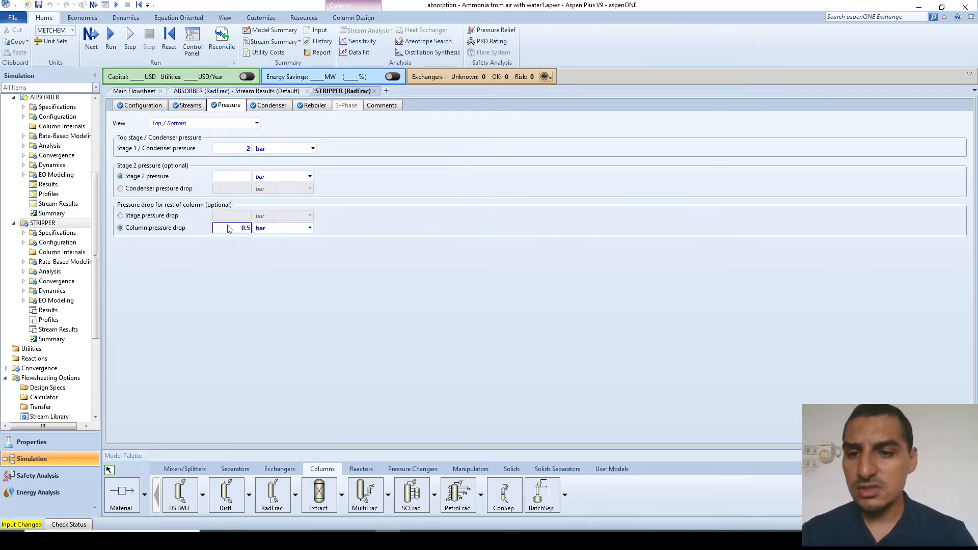
{"action": "key", "text": "Return"}
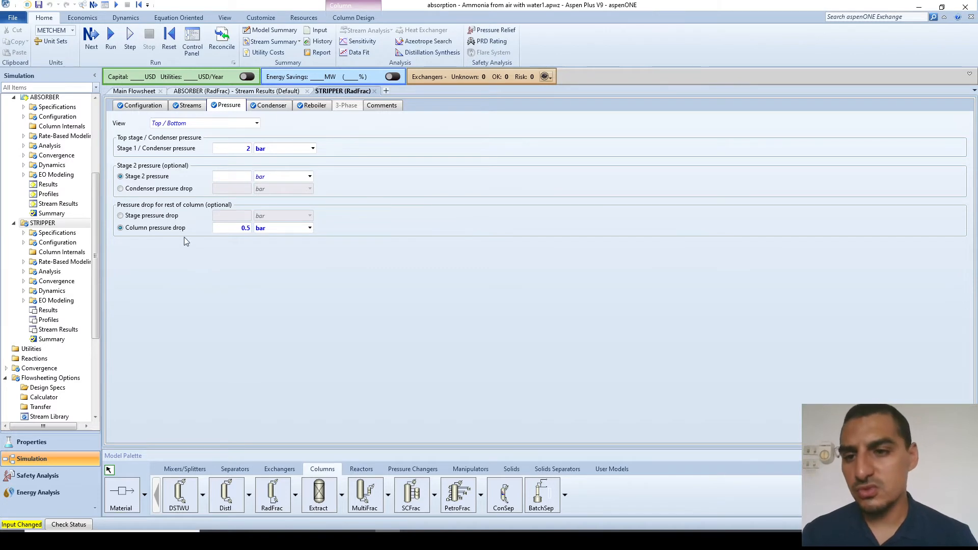
- Reroute the RICH-SOL line on the main flowsheet so its vertical segment runs midway between the absorber and the stripper
{"action": "left_click", "coordinate": [134, 91]}
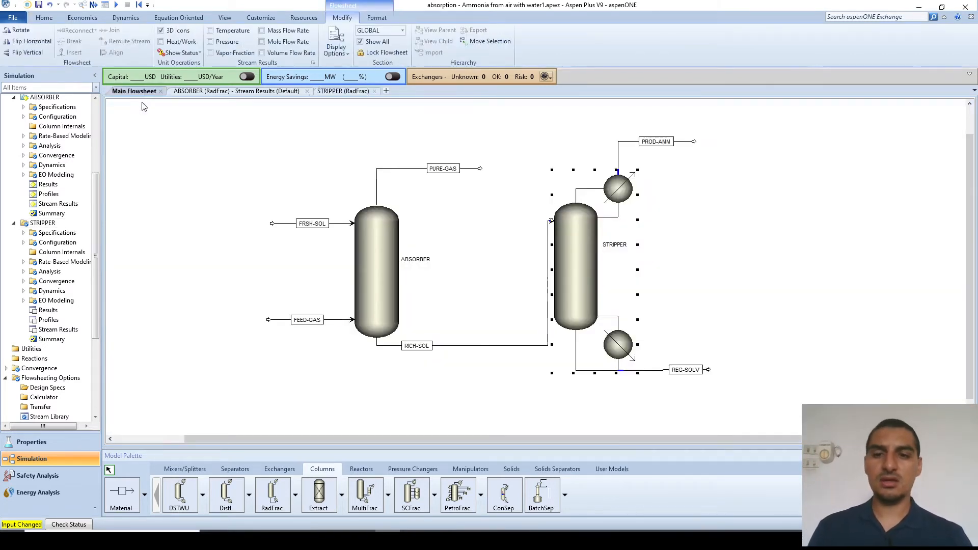
{"action": "left_click", "coordinate": [547, 255]}
{"action": "left_click_drag", "start_coordinate": [548, 275], "coordinate": [490, 264]}
{"action": "left_click", "coordinate": [444, 199]}
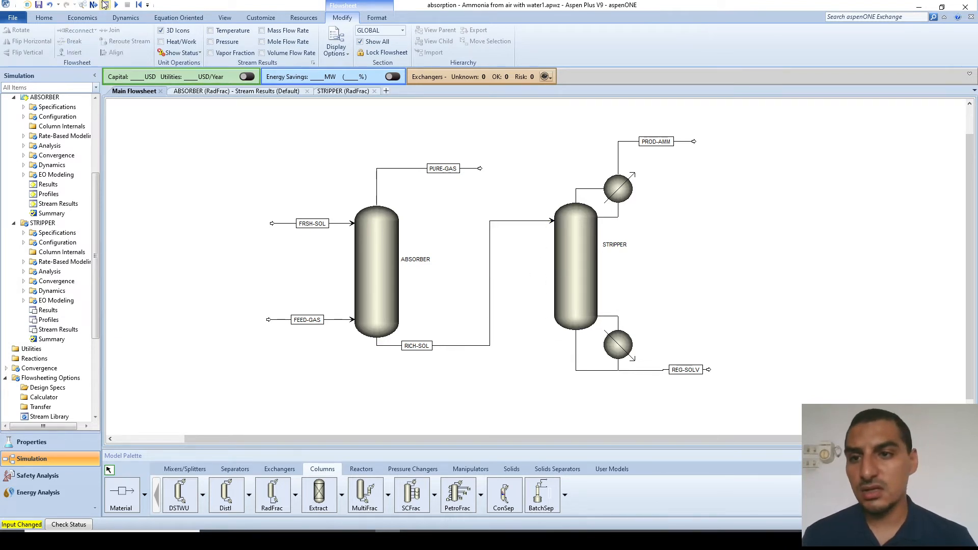
- Run the simulation and check the component split fractions in the STRIPPER block's results
{"action": "key", "text": "F5"}
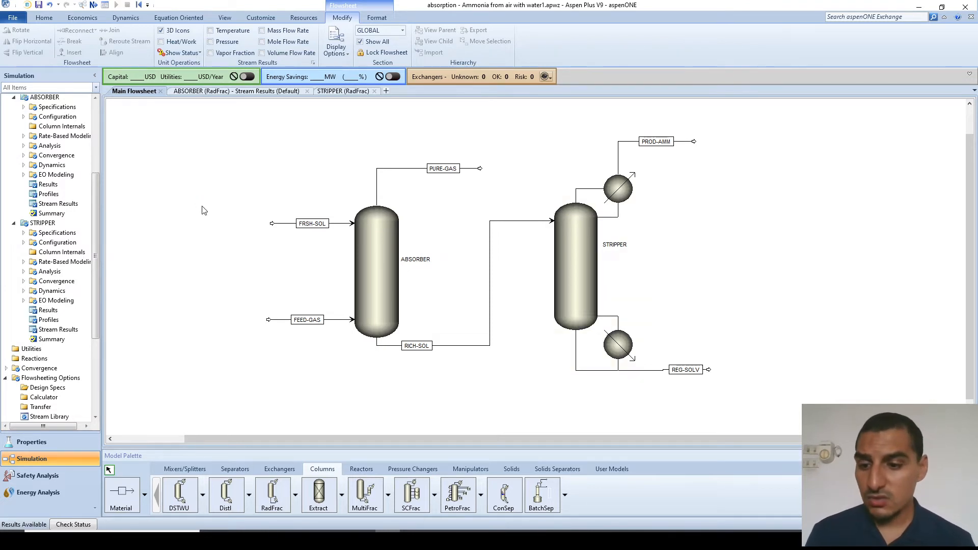
{"action": "right_click", "coordinate": [582, 251]}
{"action": "left_click", "coordinate": [524, 270]}
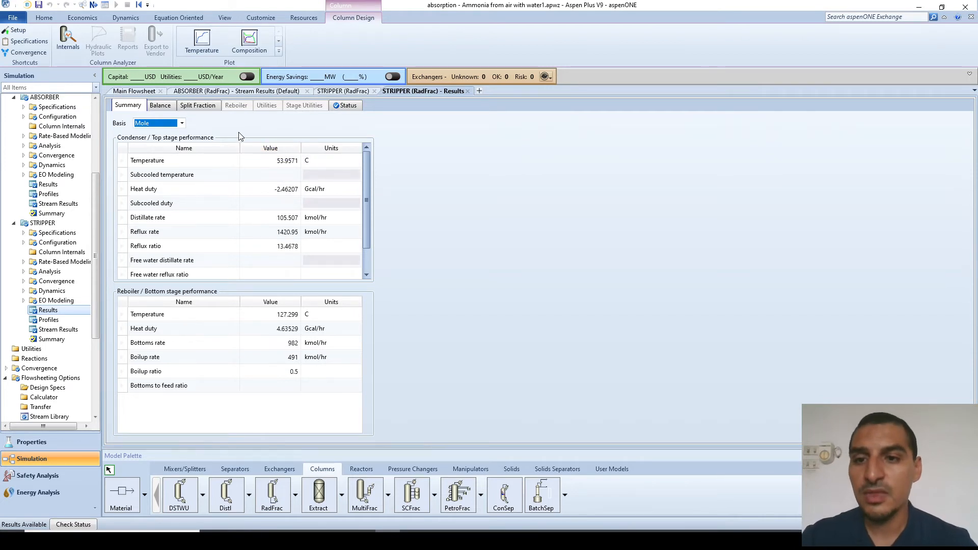
{"action": "left_click", "coordinate": [186, 107]}
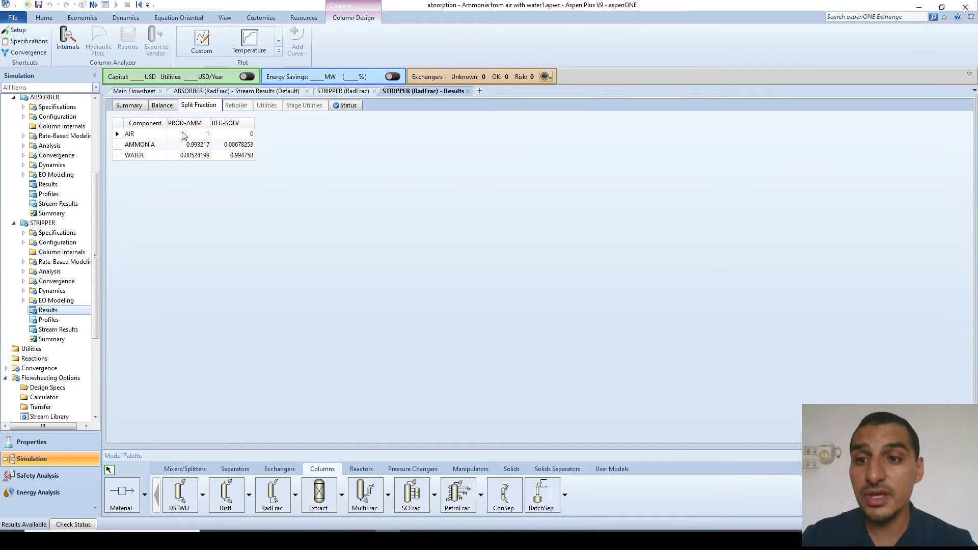
{"action": "left_click_drag", "start_coordinate": [209, 123], "coordinate": [296, 125]}
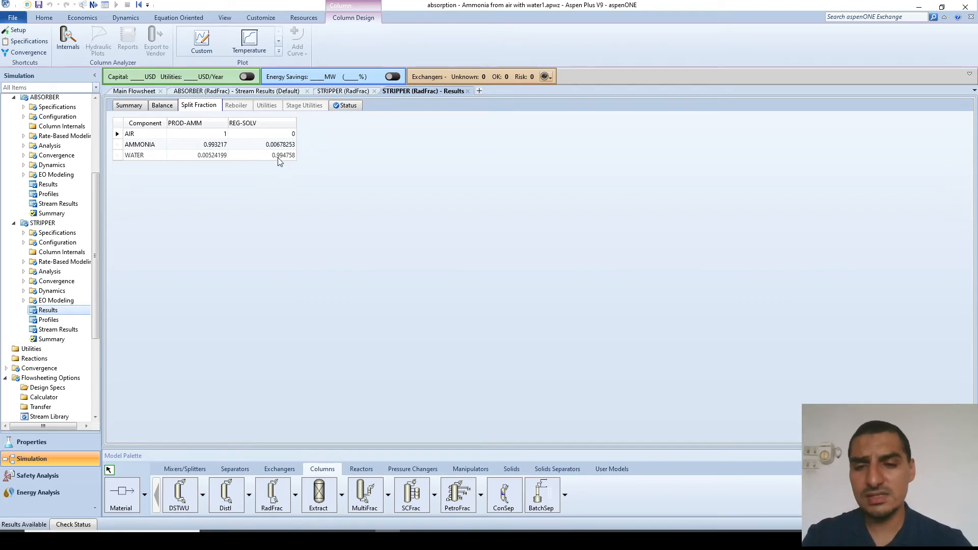
- Plot the stripper's liquid mole composition profiles by stage for all components
{"action": "left_click", "coordinate": [62, 319]}
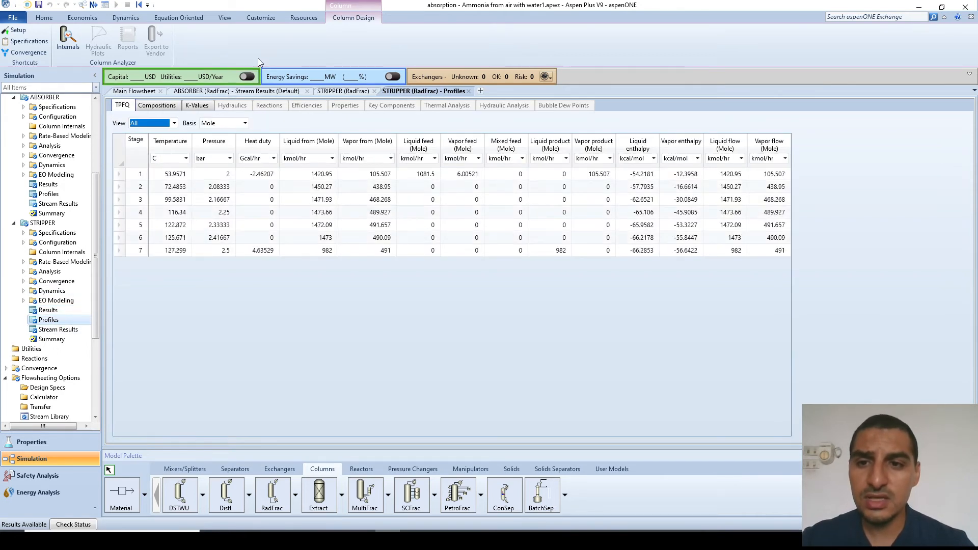
{"action": "left_click", "coordinate": [250, 45]}
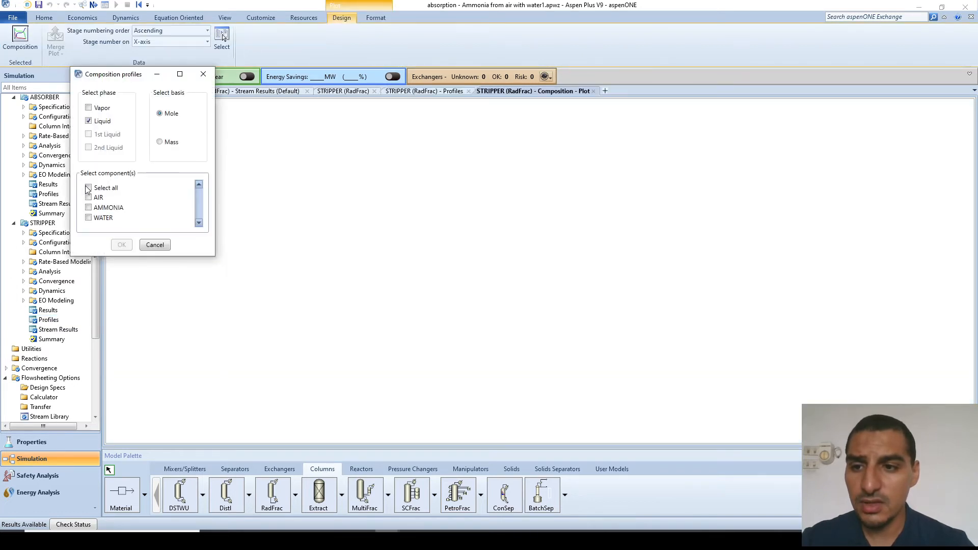
{"action": "left_click", "coordinate": [89, 188]}
{"action": "left_click", "coordinate": [122, 245]}
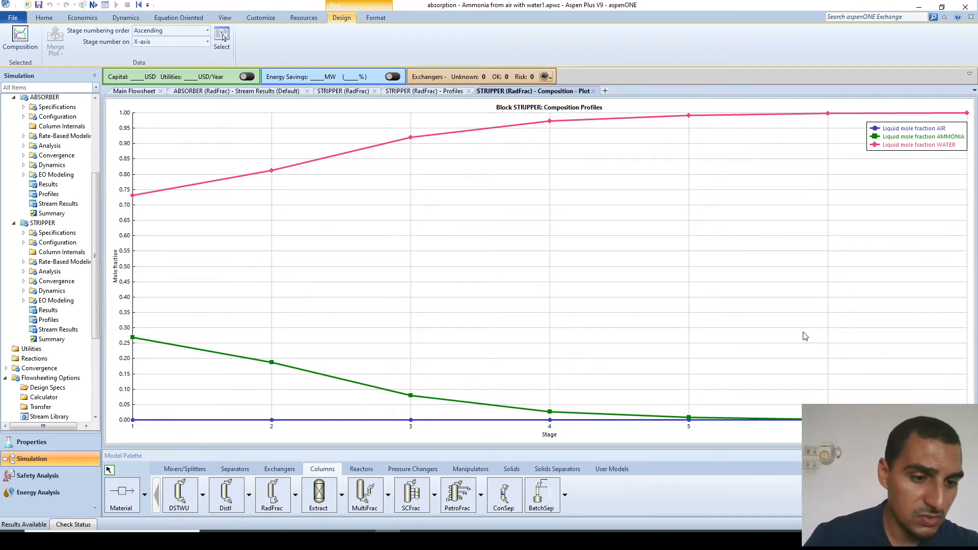
- Open the stripper's stream results and examine the component mole flows of water and ammonia in REG-SOLV
{"action": "left_click", "coordinate": [135, 92]}
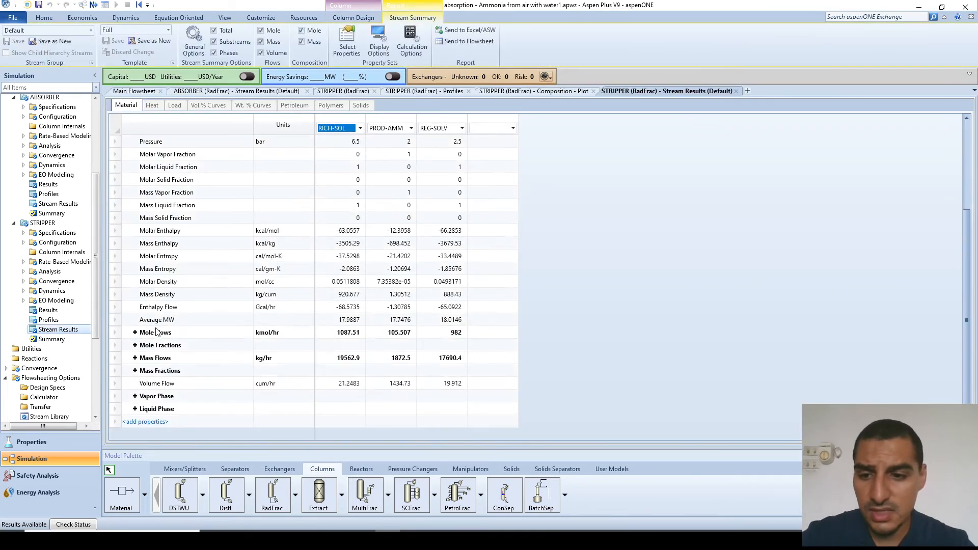
{"action": "left_click", "coordinate": [135, 333]}
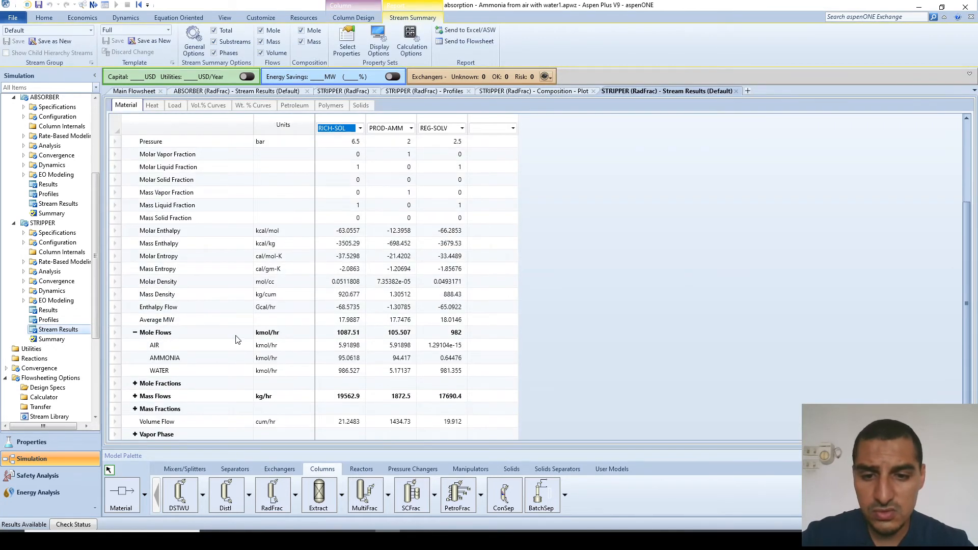
{"action": "left_click", "coordinate": [451, 375]}
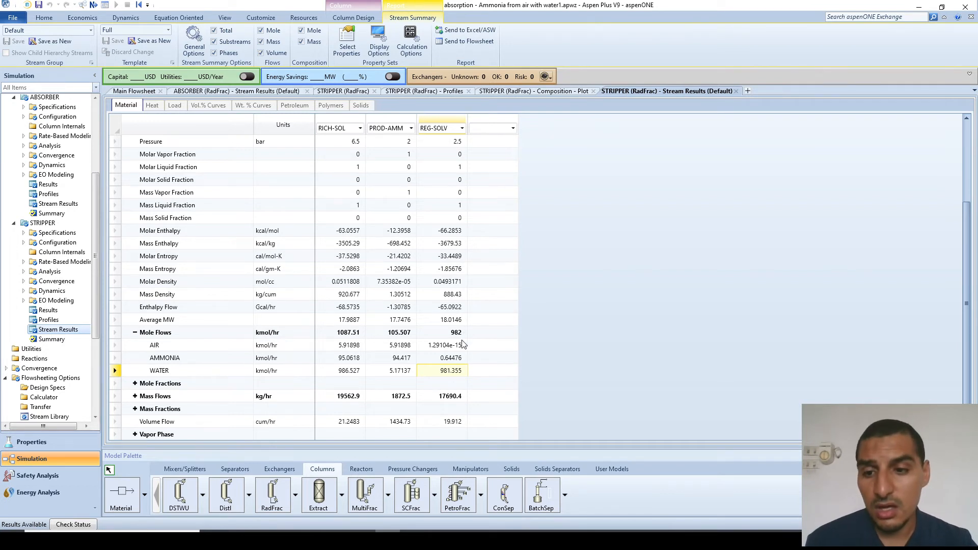
{"action": "left_click", "coordinate": [458, 358]}
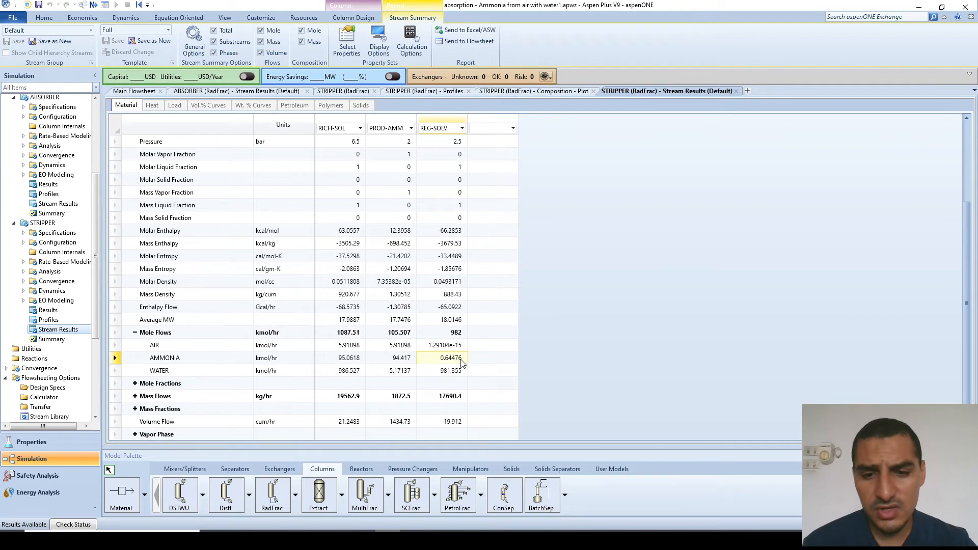
- Examine the water mole fraction in REG-SOLV and the ammonia mole fraction in PROD-AMM, and return to the main flowsheet
{"action": "left_click", "coordinate": [138, 396]}
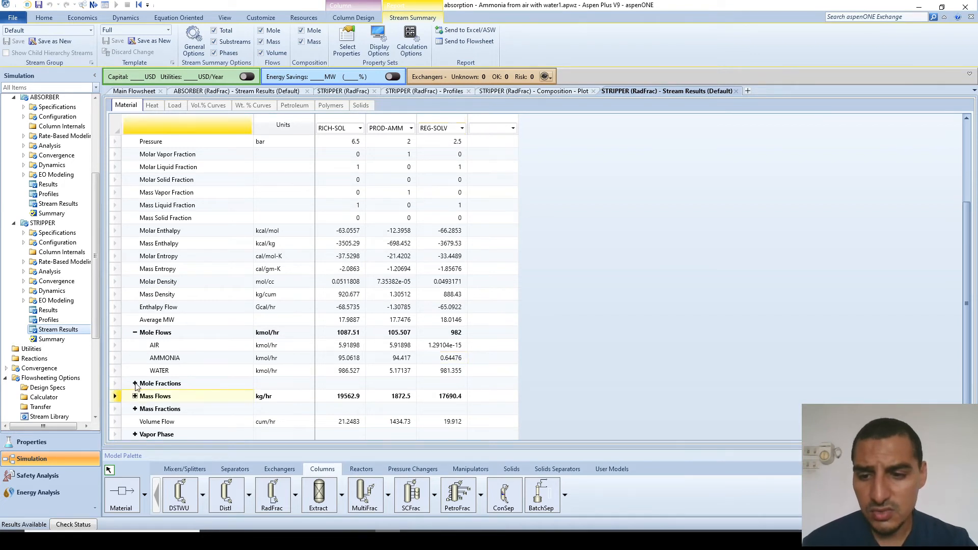
{"action": "left_click", "coordinate": [135, 383]}
{"action": "scroll", "coordinate": [464, 378], "scroll_direction": "down", "scroll_amount": 2}
{"action": "left_click", "coordinate": [458, 373]}
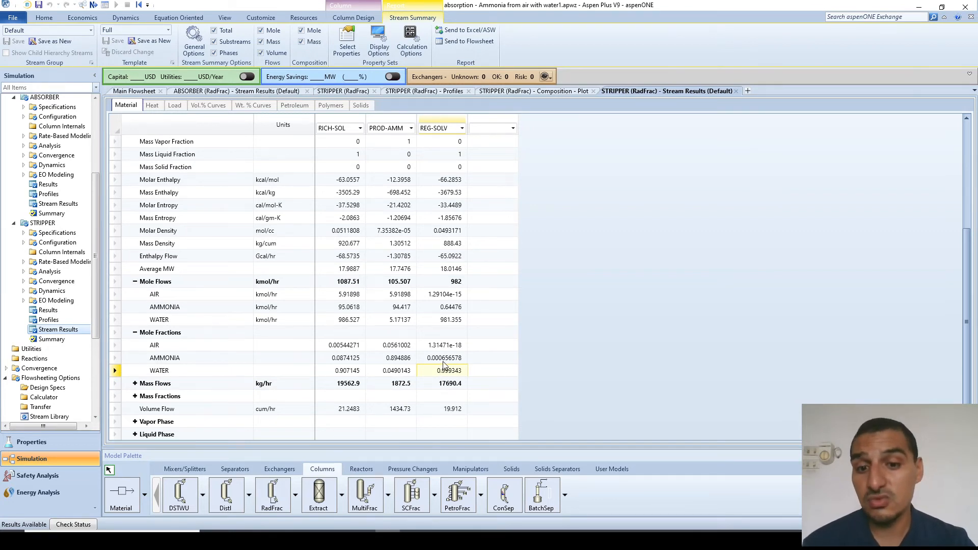
{"action": "left_click", "coordinate": [397, 359]}
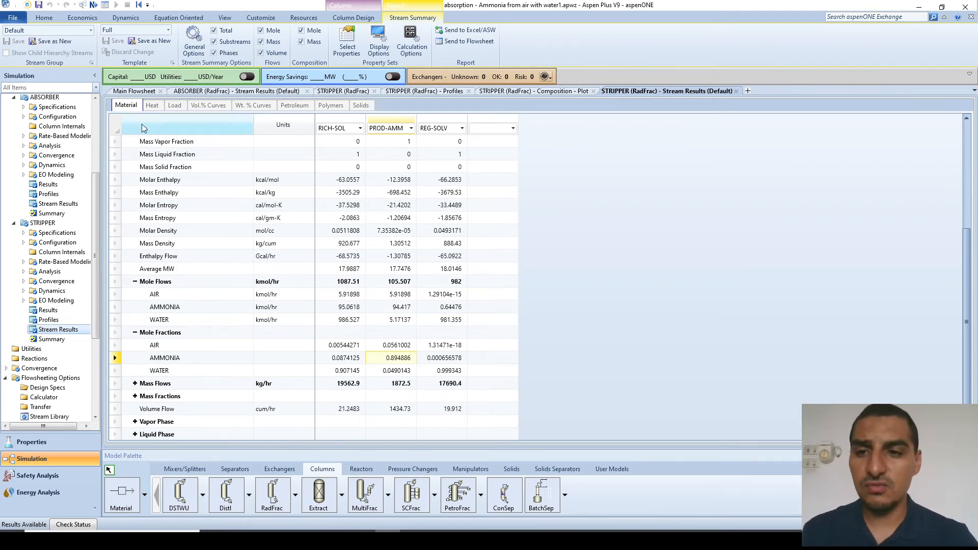
{"action": "left_click", "coordinate": [135, 92]}
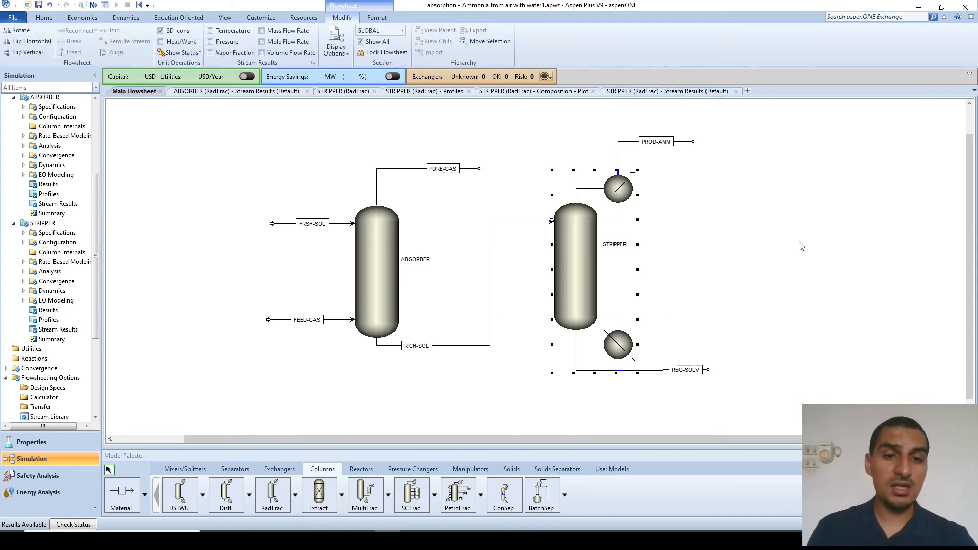